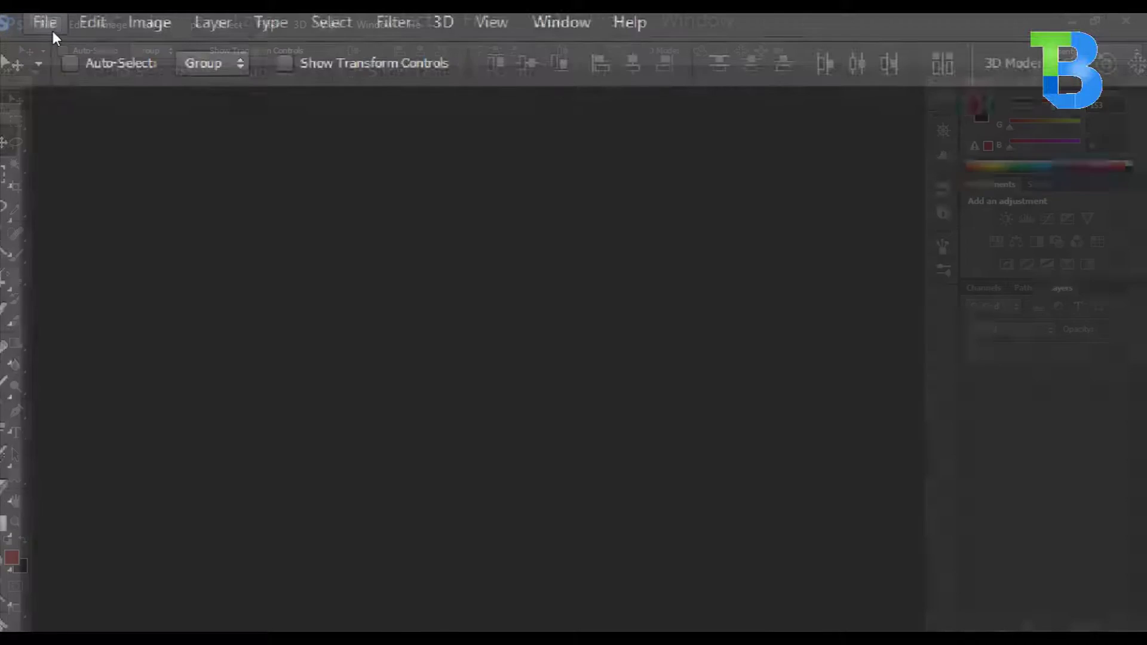
Step: Create a new 2000 × 2000 px, 72 ppi RGB document with a white Background layer
left_click(142, 48)
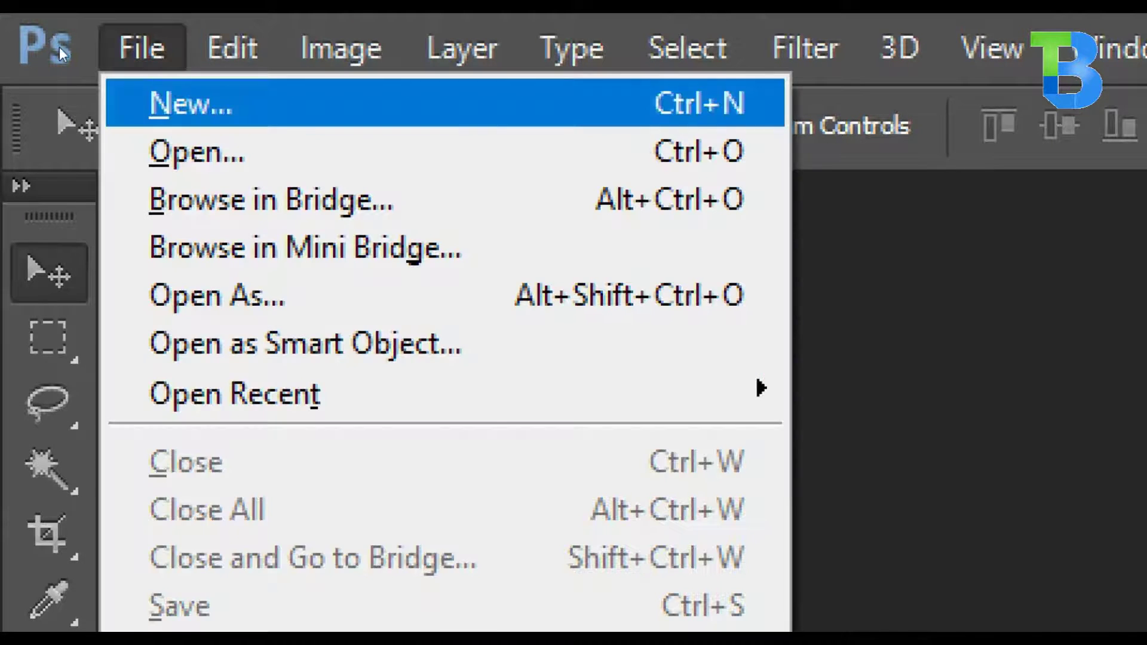
left_click(179, 105)
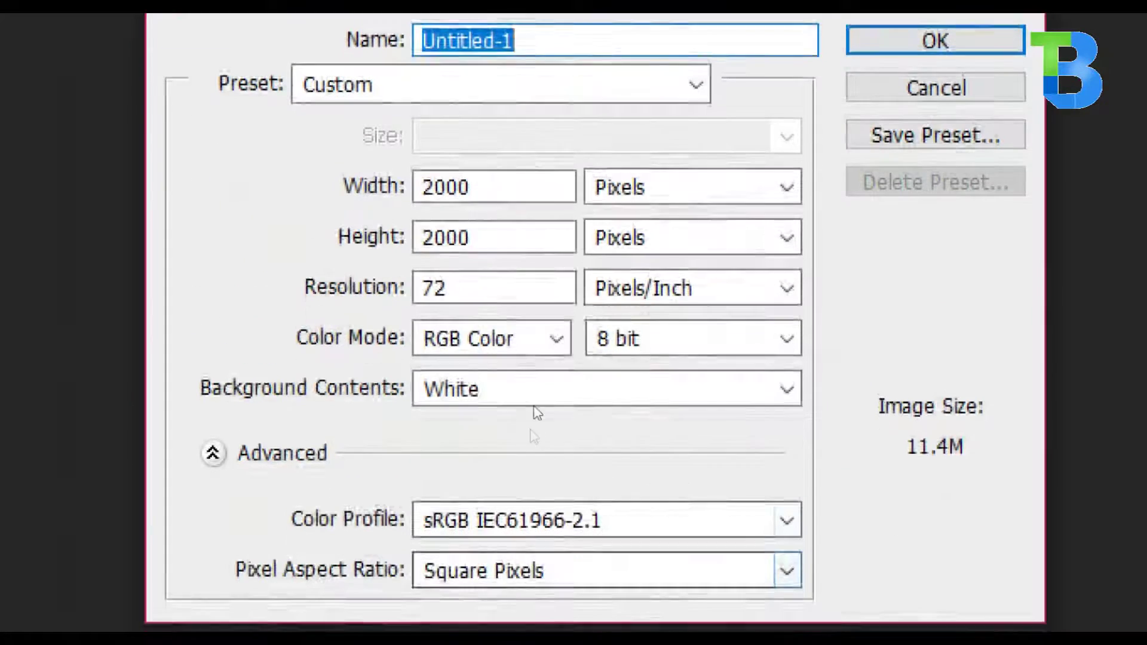
key("Return")
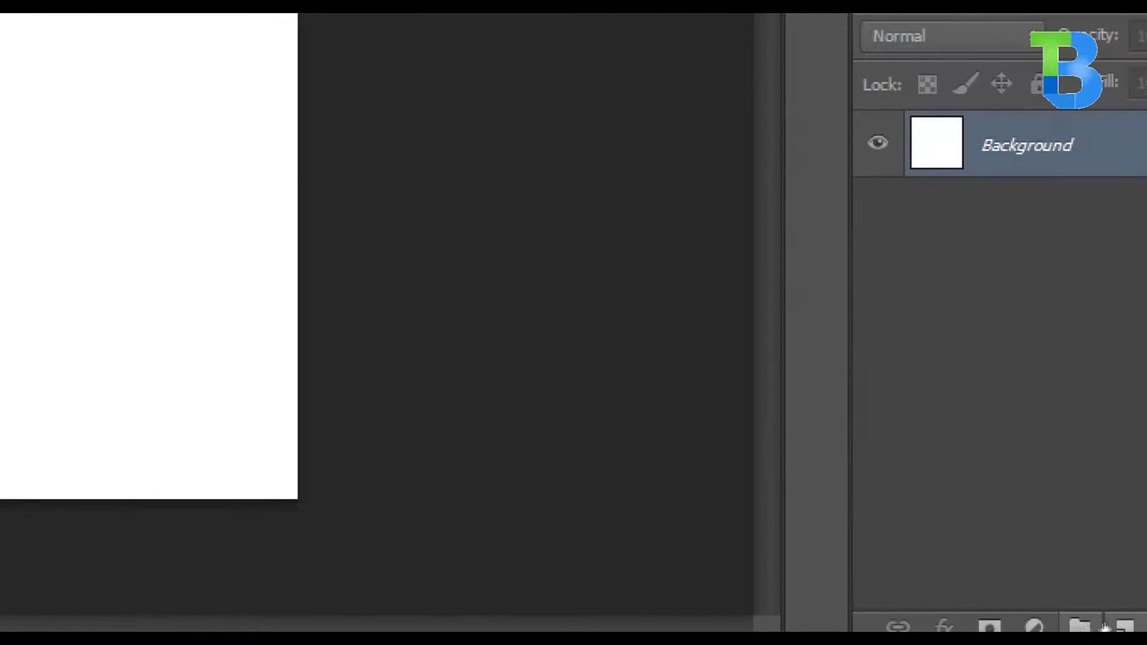
Step: Add a new layer named 'Africa Map' and select the Pen Tool in Path mode
left_click(1125, 624)
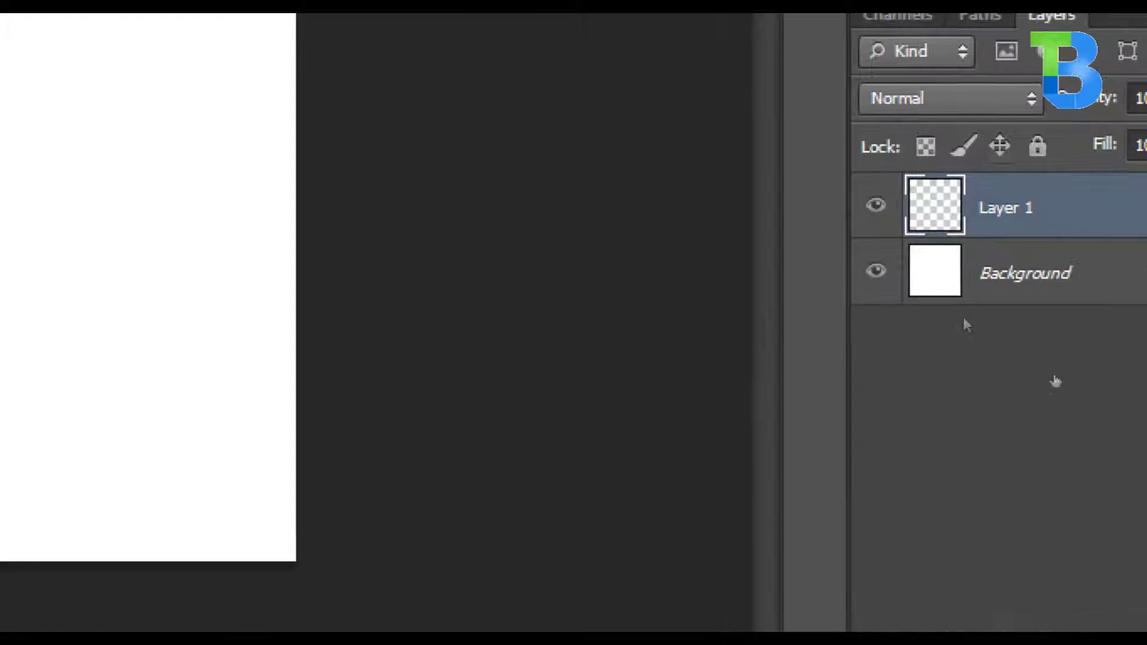
double_click(1006, 208)
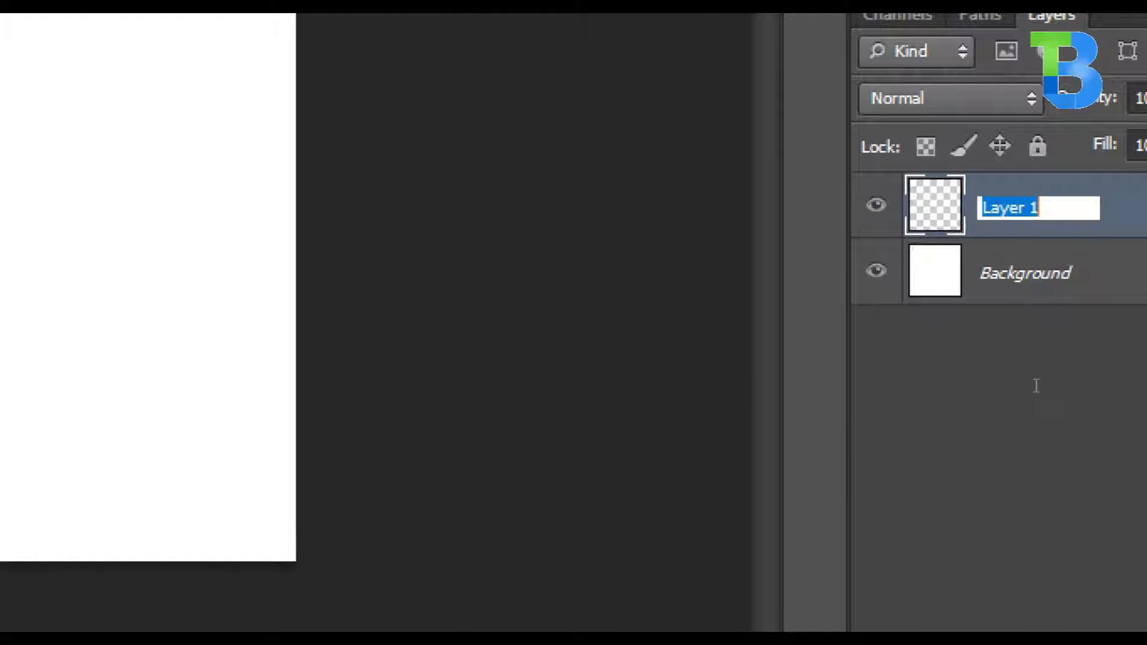
type("Afr")
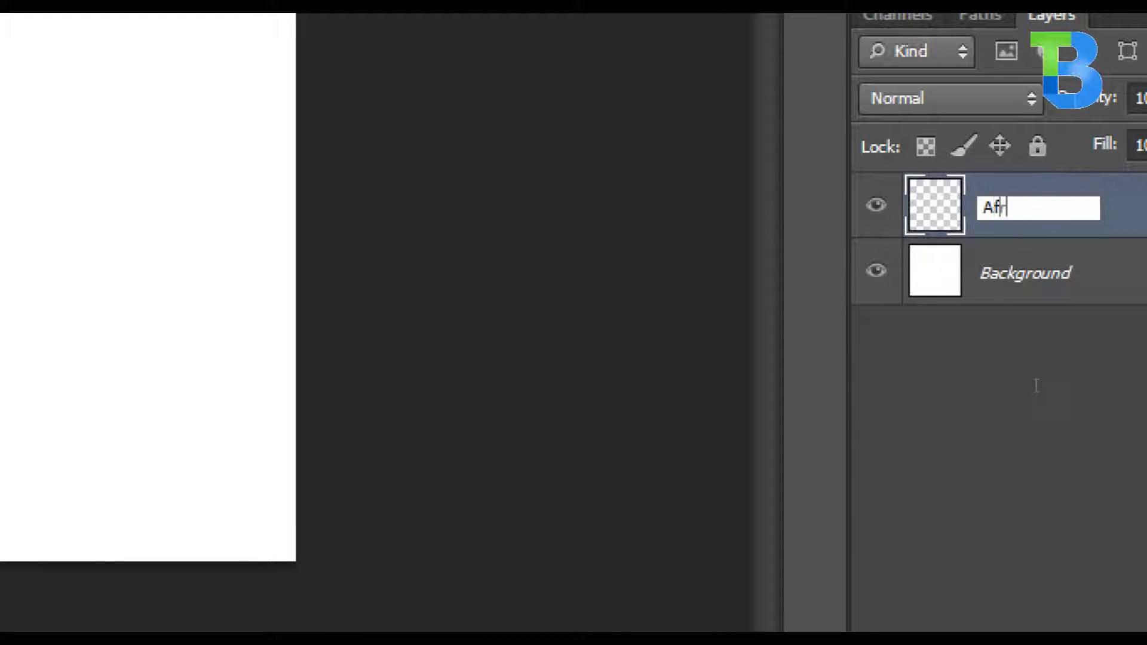
type("ica Map")
key("Return")
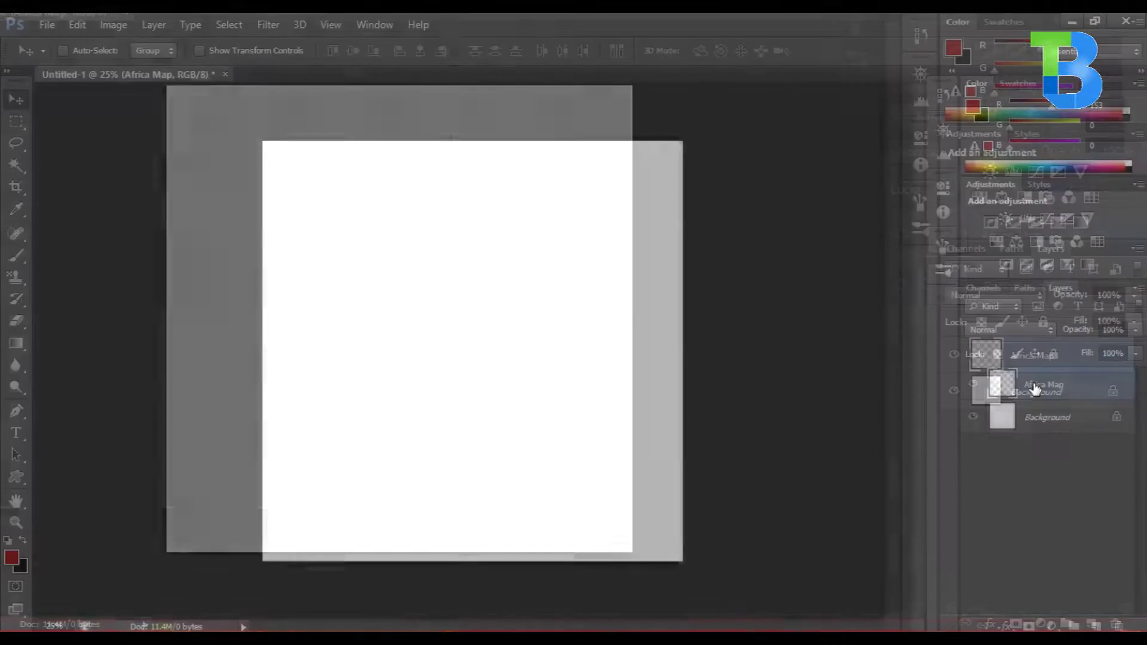
left_click(14, 411)
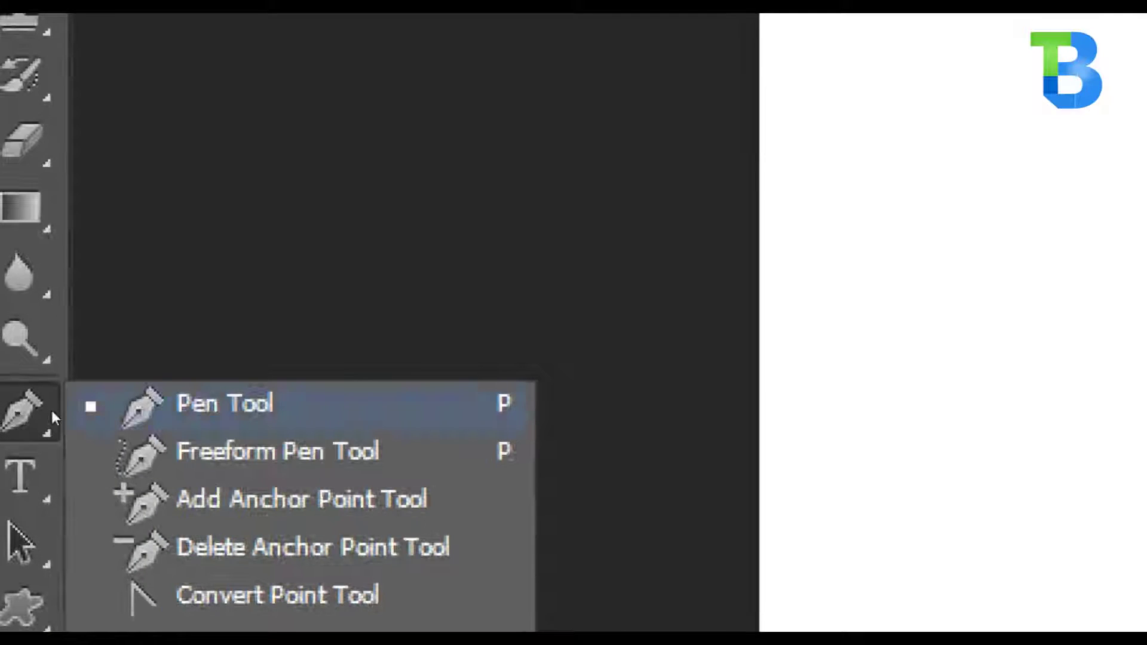
left_click(50, 407)
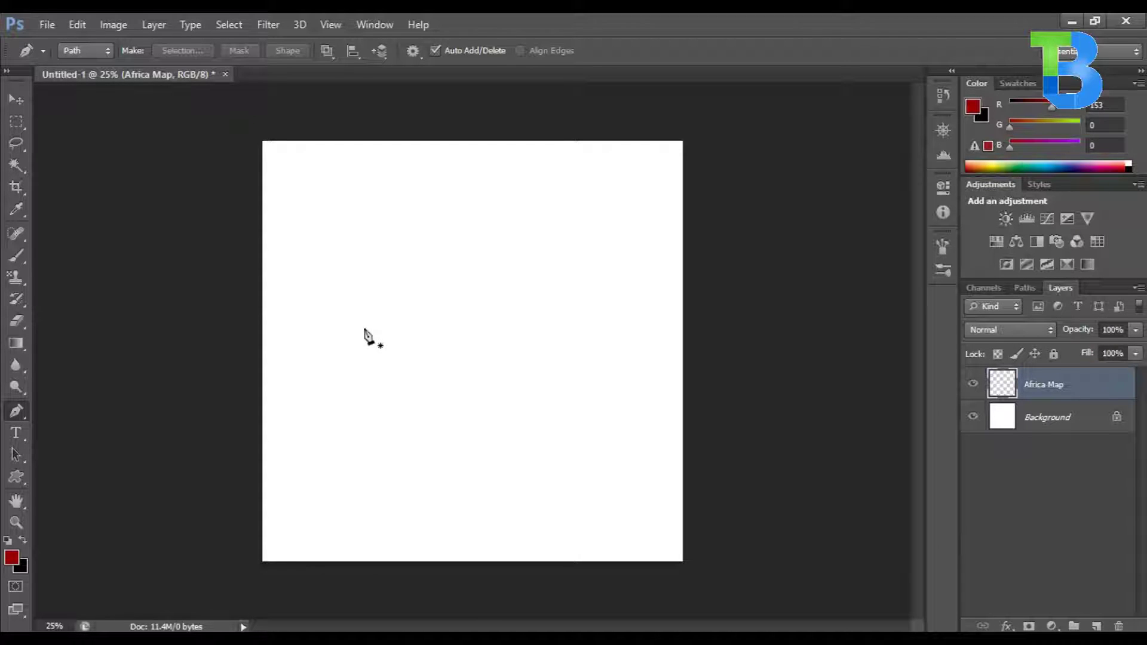
Step: Start the Africa path in the northwest and trace the northern coast eastward
left_click(338, 287)
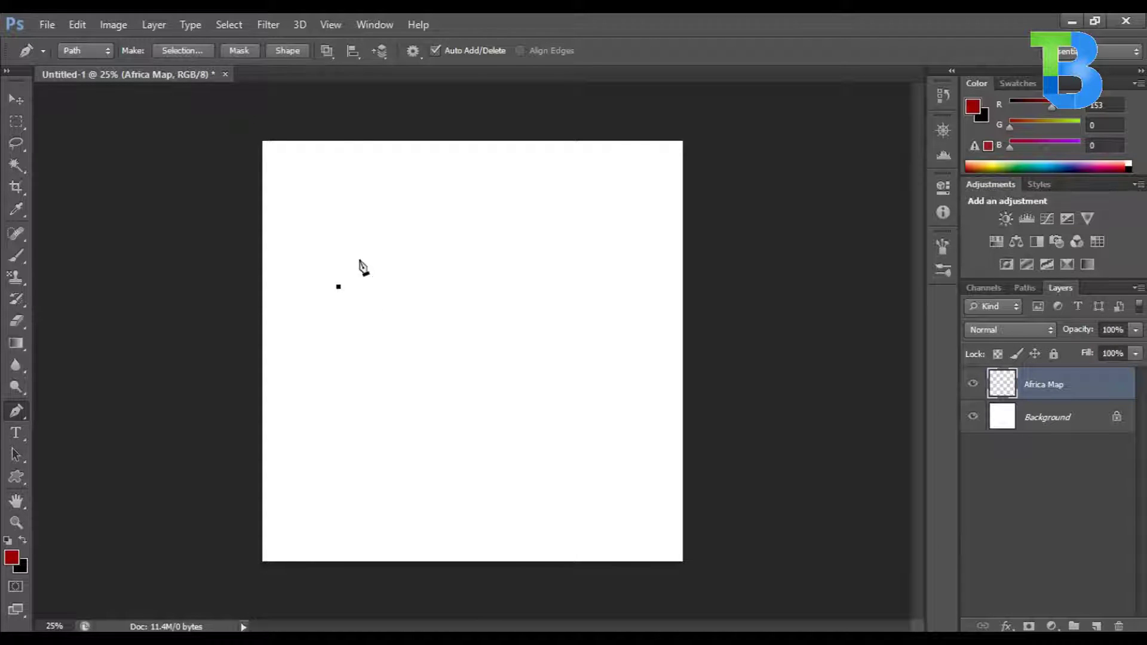
left_click(359, 260)
left_click(367, 235)
left_click(424, 217)
left_click(449, 211)
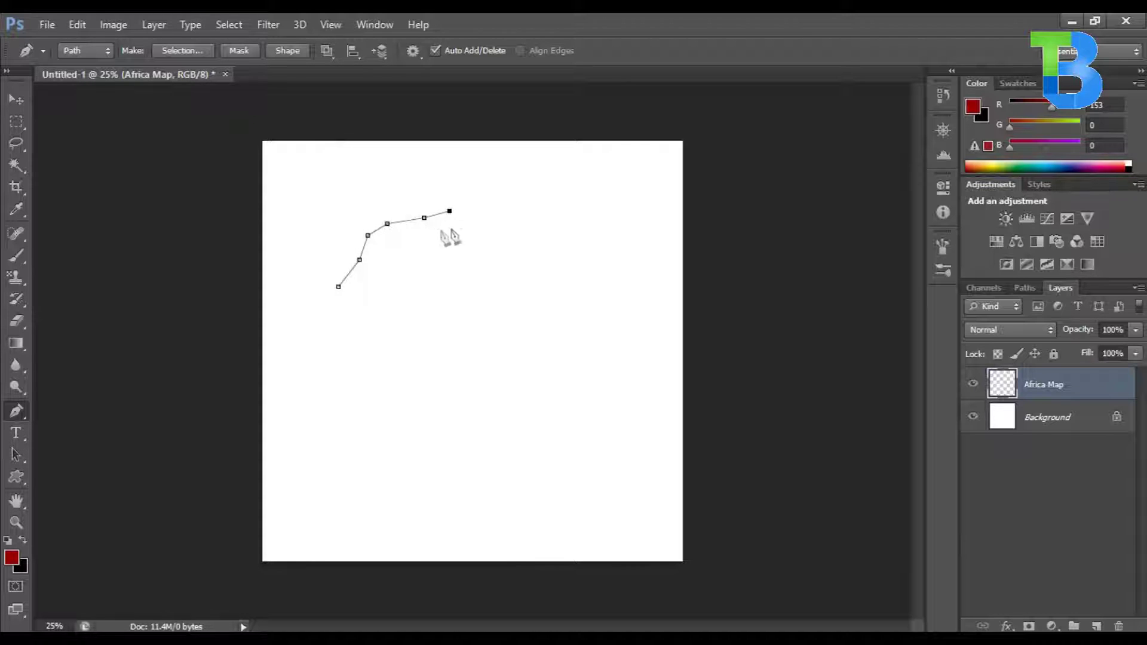
left_click(487, 225)
left_click(505, 243)
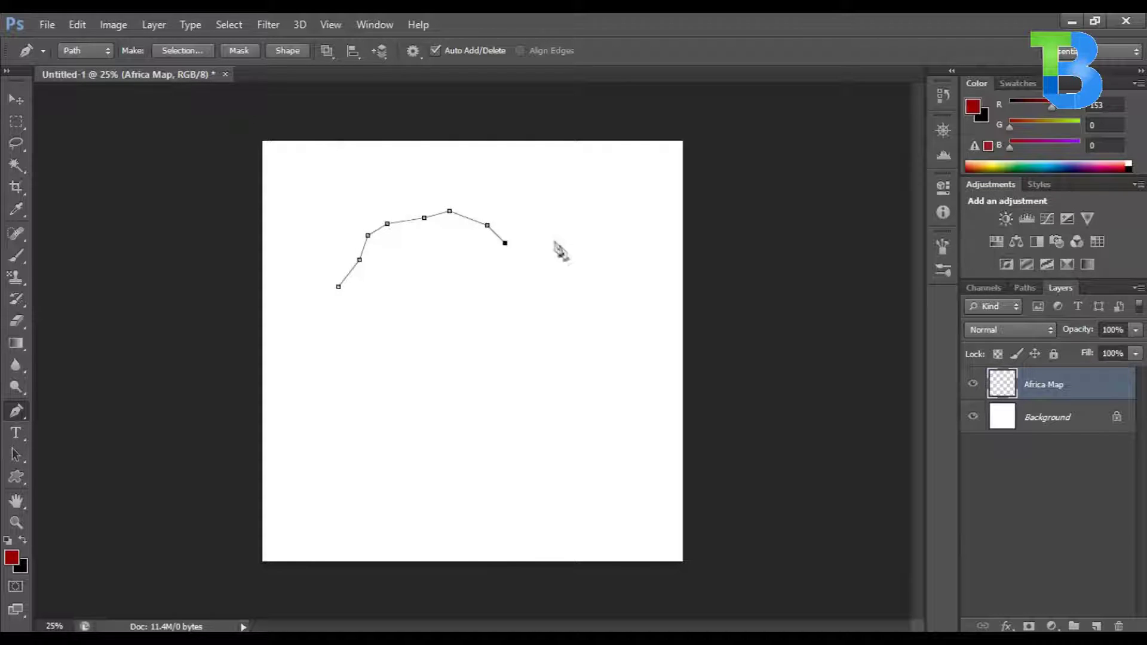
left_click(552, 241)
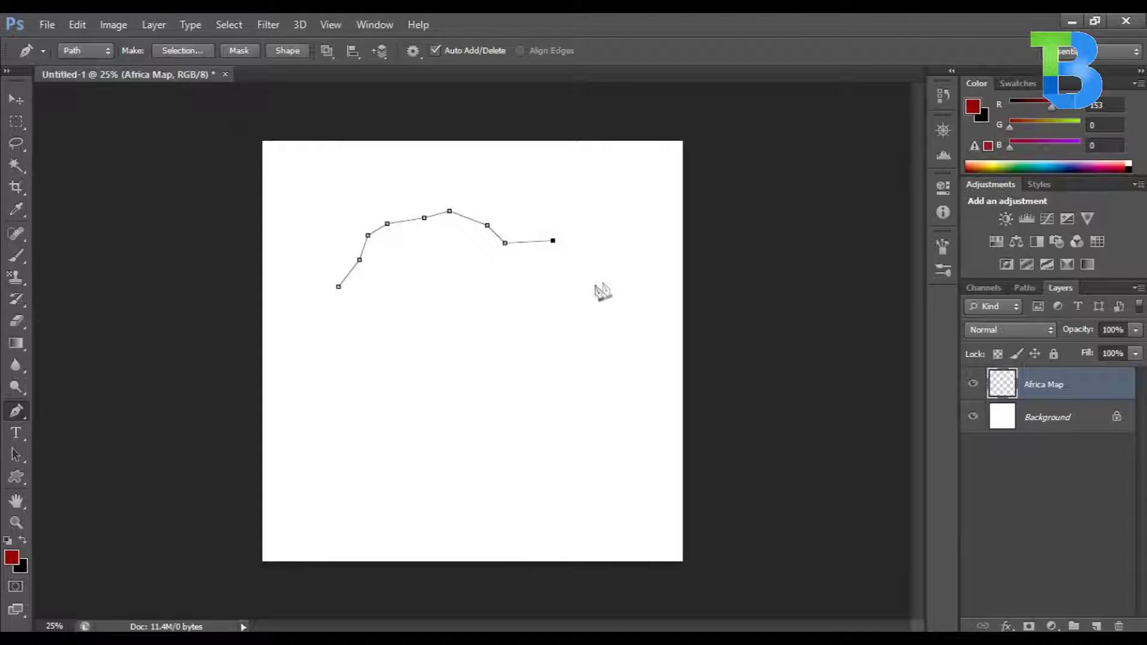
Step: Trace the east coast around the Horn of Africa, undoing and redrawing misplaced anchors
left_click(575, 287)
left_click(582, 317)
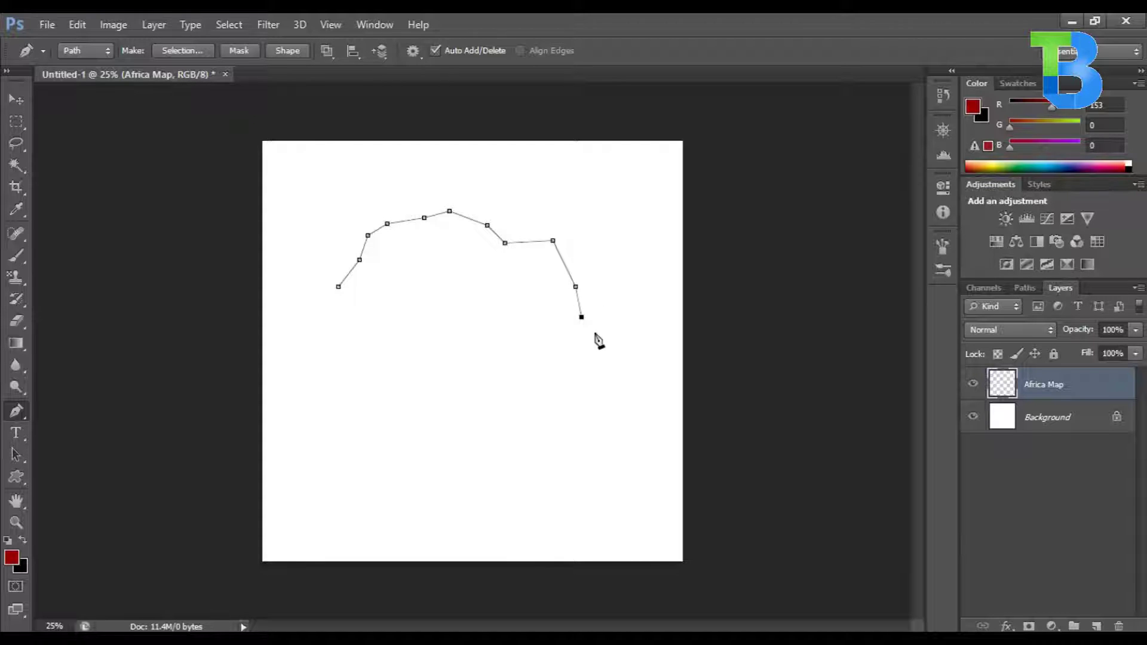
left_click(595, 333)
left_click(609, 311)
left_click(631, 292)
left_click(626, 341)
left_click(607, 357)
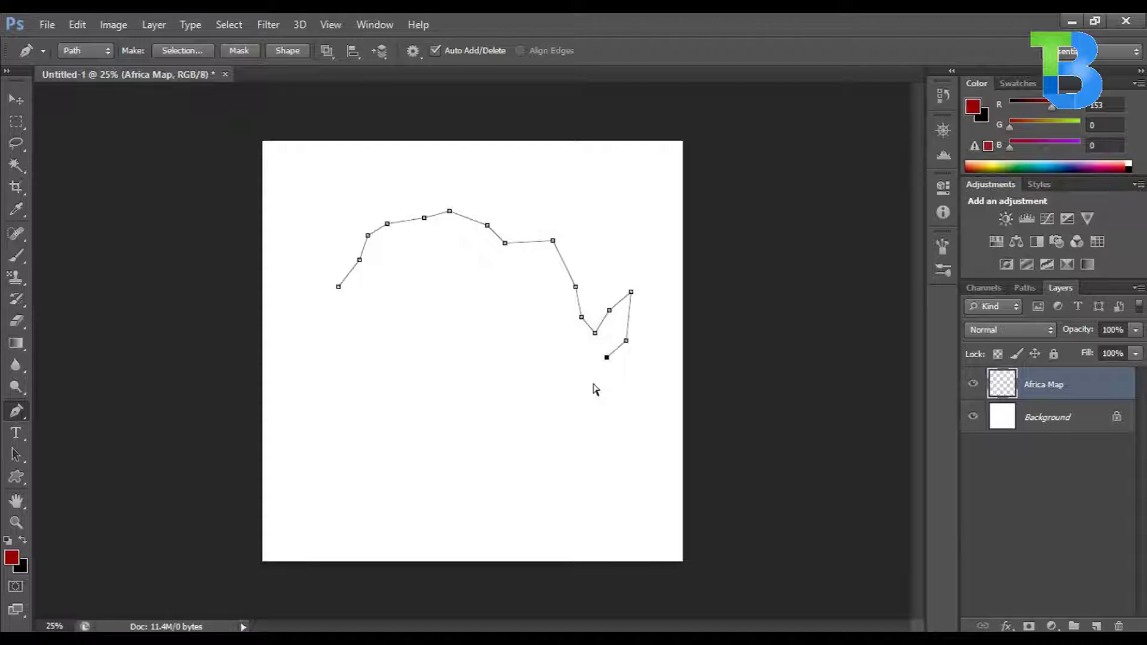
key("ctrl+alt+z")
key("ctrl+alt+z")
key("ctrl+alt+z")
key("ctrl+alt+z")
left_click(622, 323)
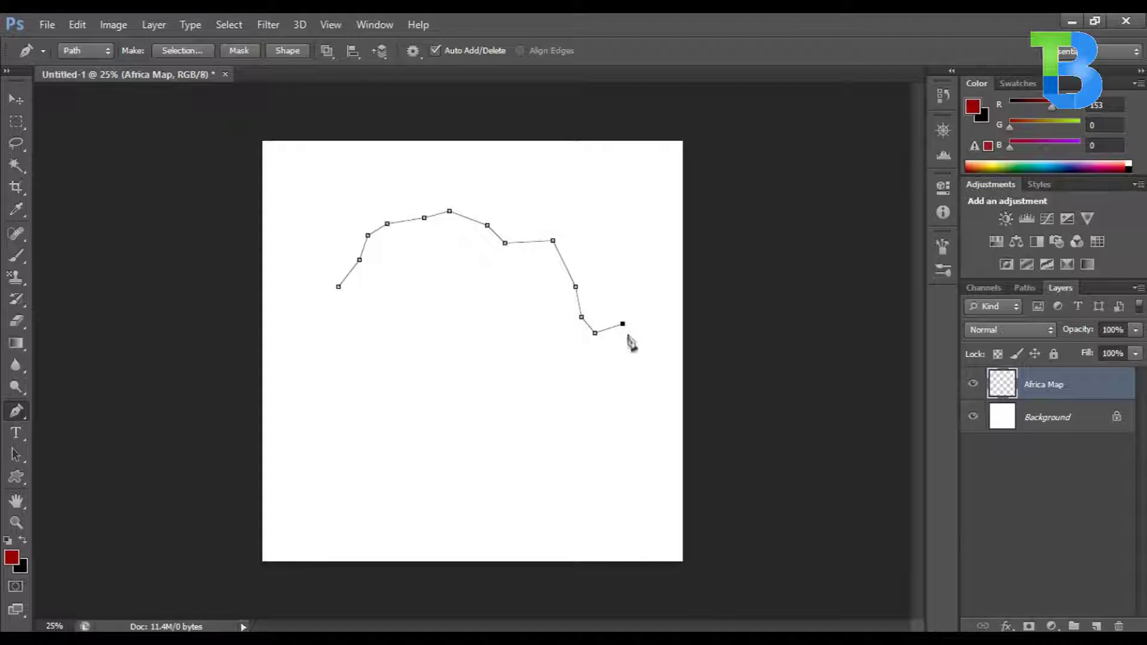
left_click(634, 306)
left_click(641, 316)
left_click(626, 357)
left_click(612, 375)
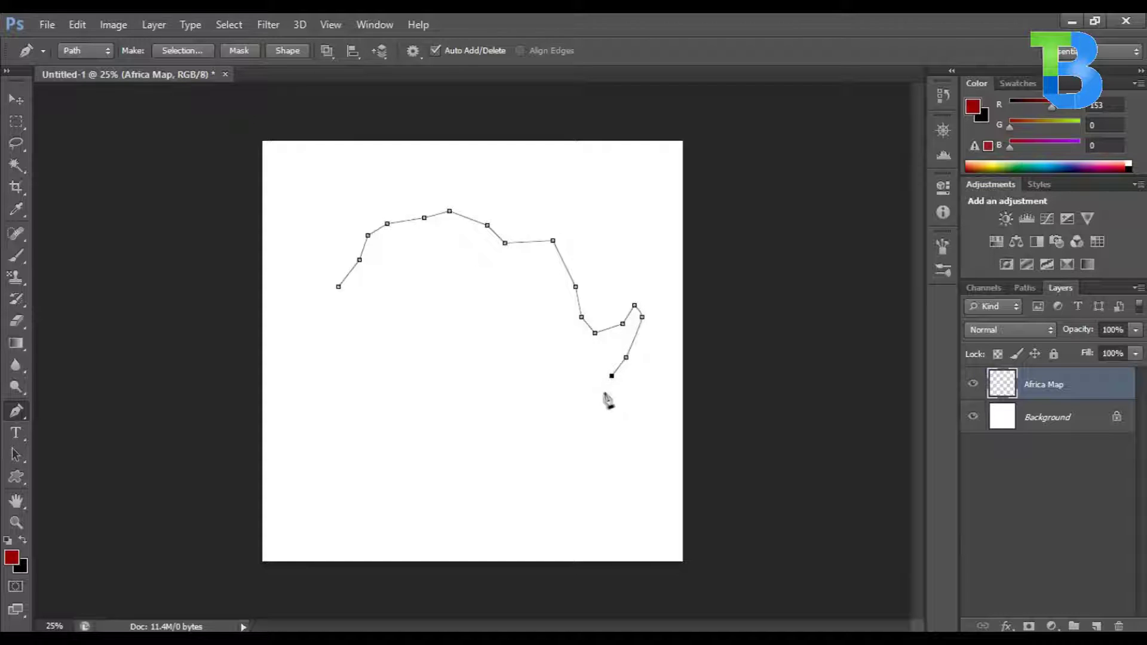
Step: Continue the outline down the east coast to Africa's southern tip
left_click(603, 393)
left_click(603, 422)
left_click(605, 455)
left_click(593, 497)
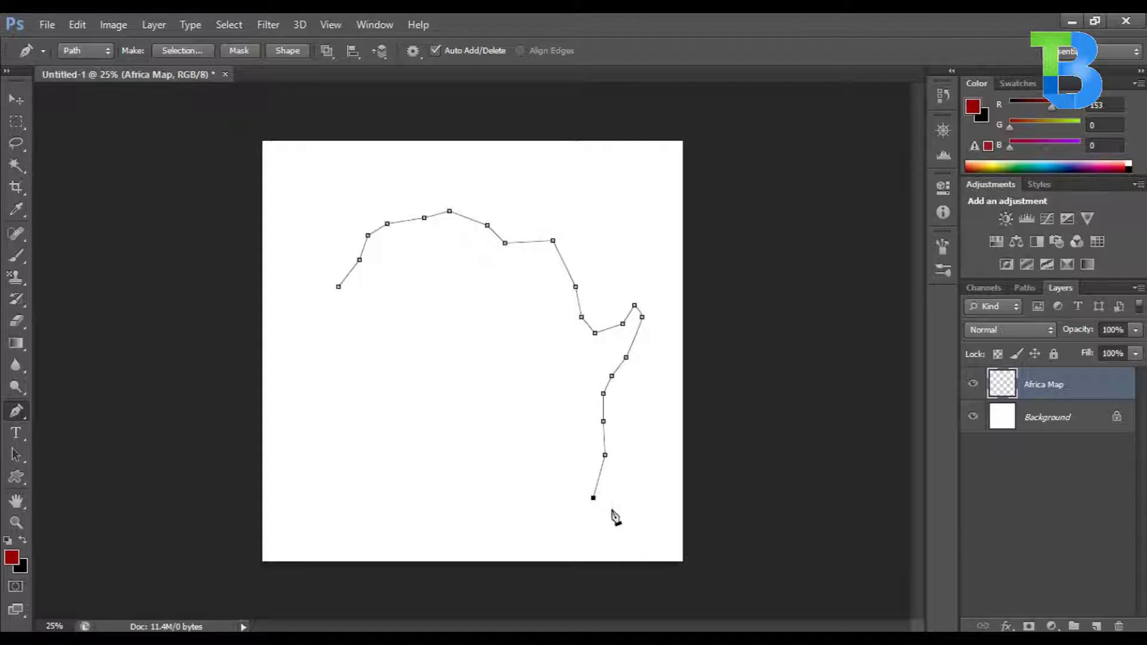
left_click(578, 511)
left_click(557, 532)
left_click(546, 556)
left_click(499, 555)
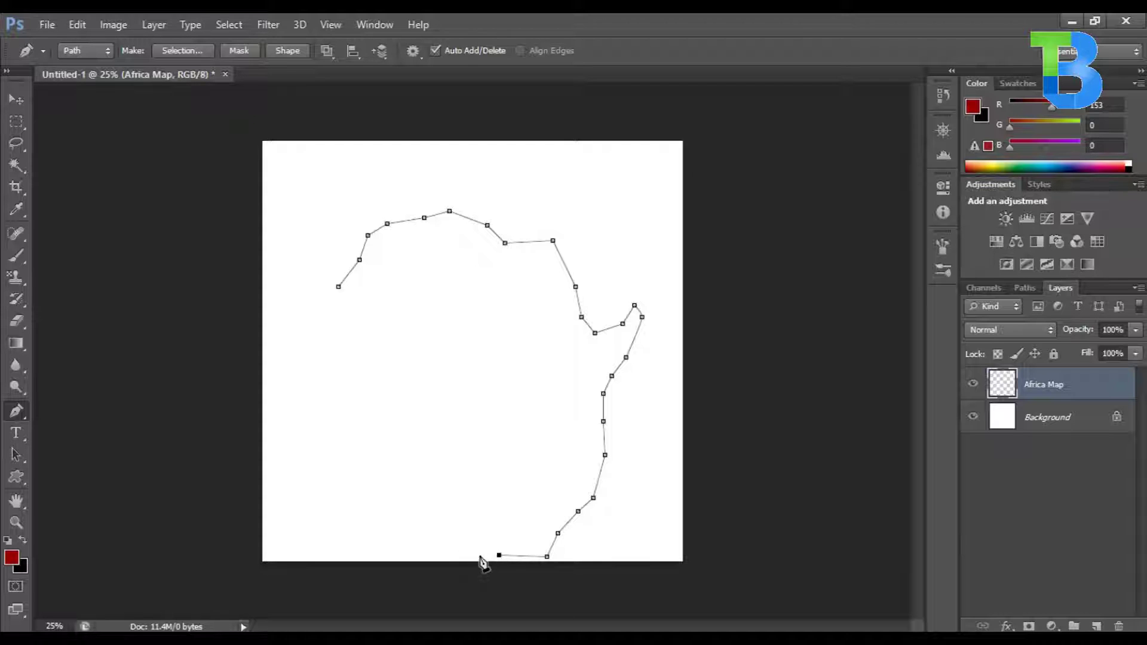
Step: Trace up the southwest and west coast, ending with a Backspace that clears the path
left_click(468, 521)
left_click(458, 480)
left_click(442, 462)
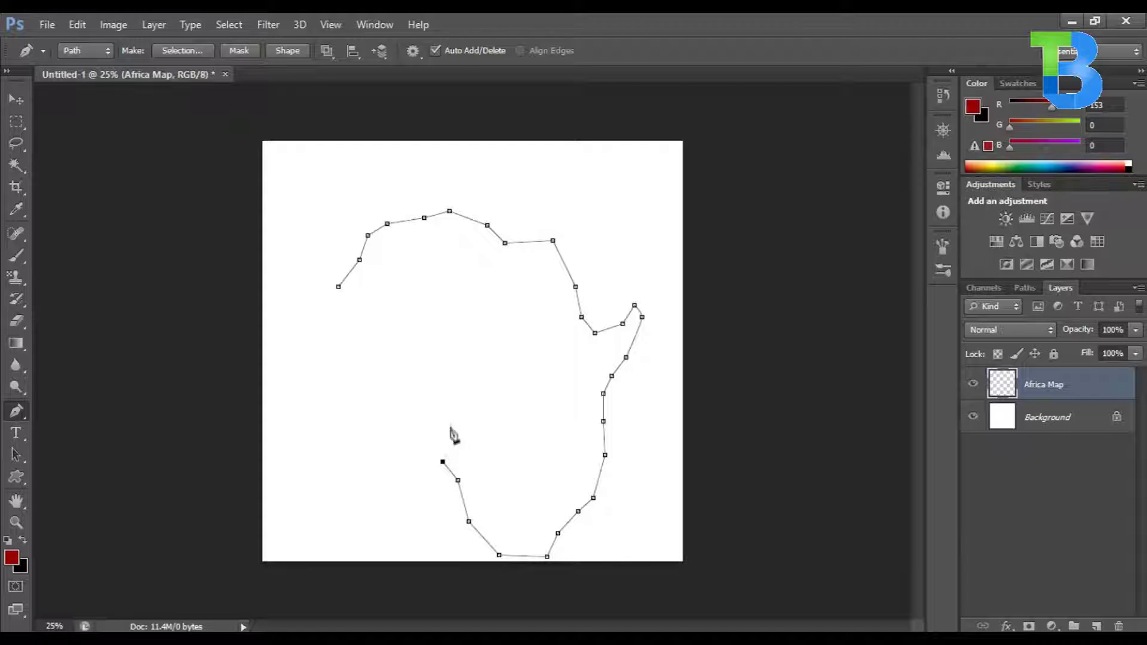
left_click(450, 427)
left_click(455, 395)
left_click(441, 372)
key("BackSpace")
key("BackSpace")
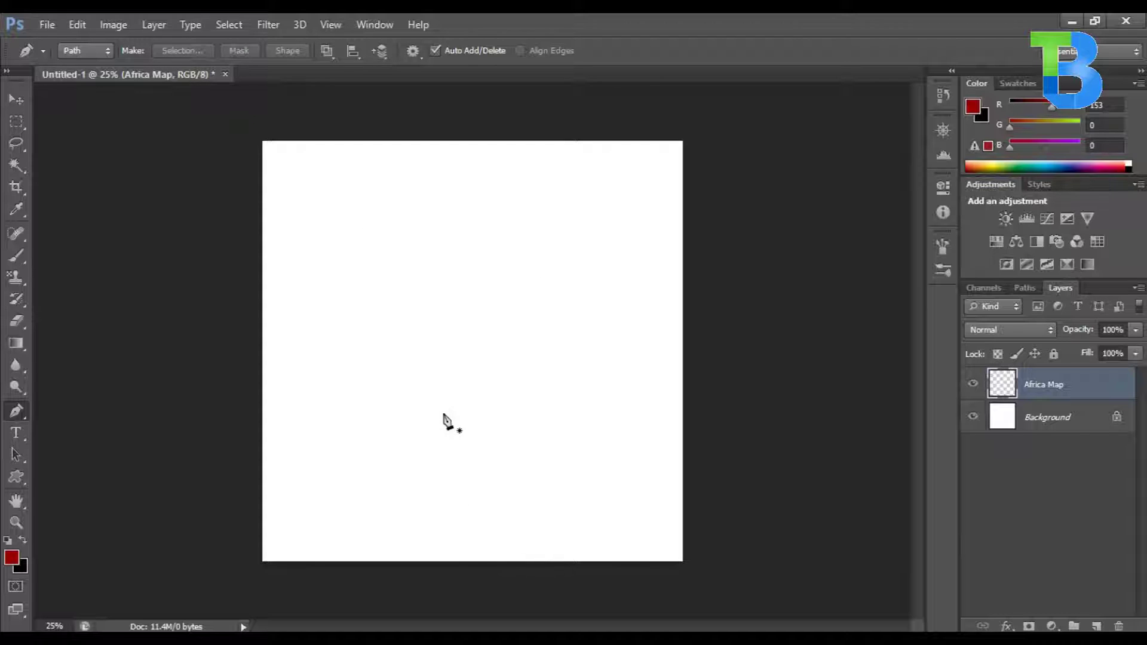
Step: Restore the removed outline, shift the last west-coast anchor left, and continue anchors westward
key("ctrl+z")
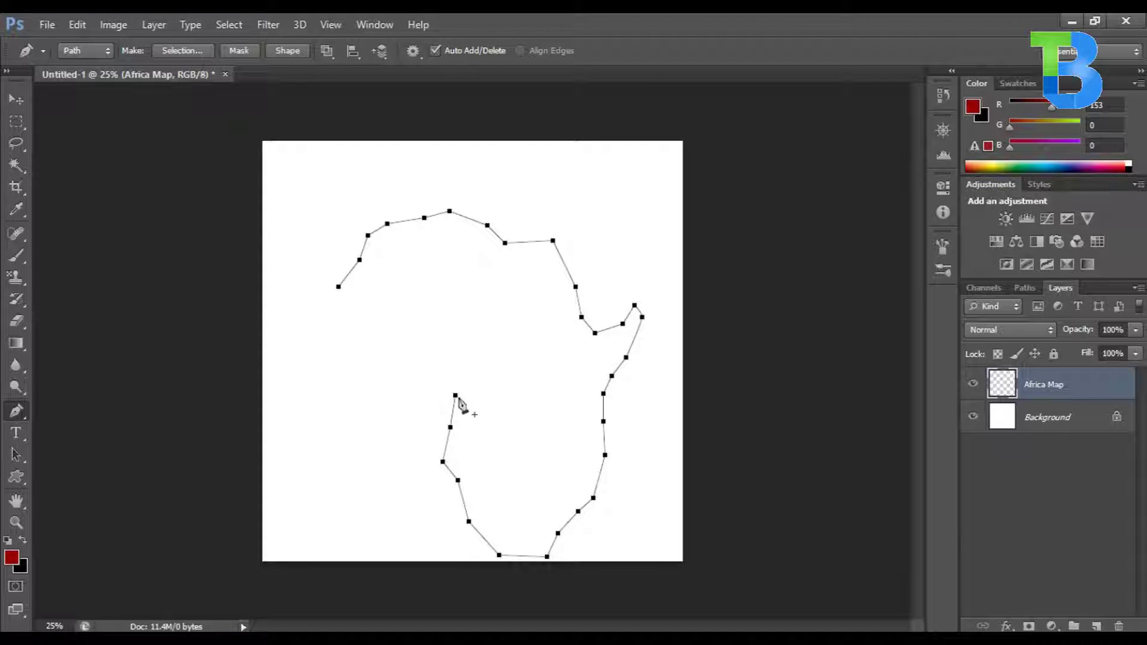
key("ctrl+alt+z")
left_click_drag(453, 403, 439, 401)
left_click(429, 389)
left_click(375, 390)
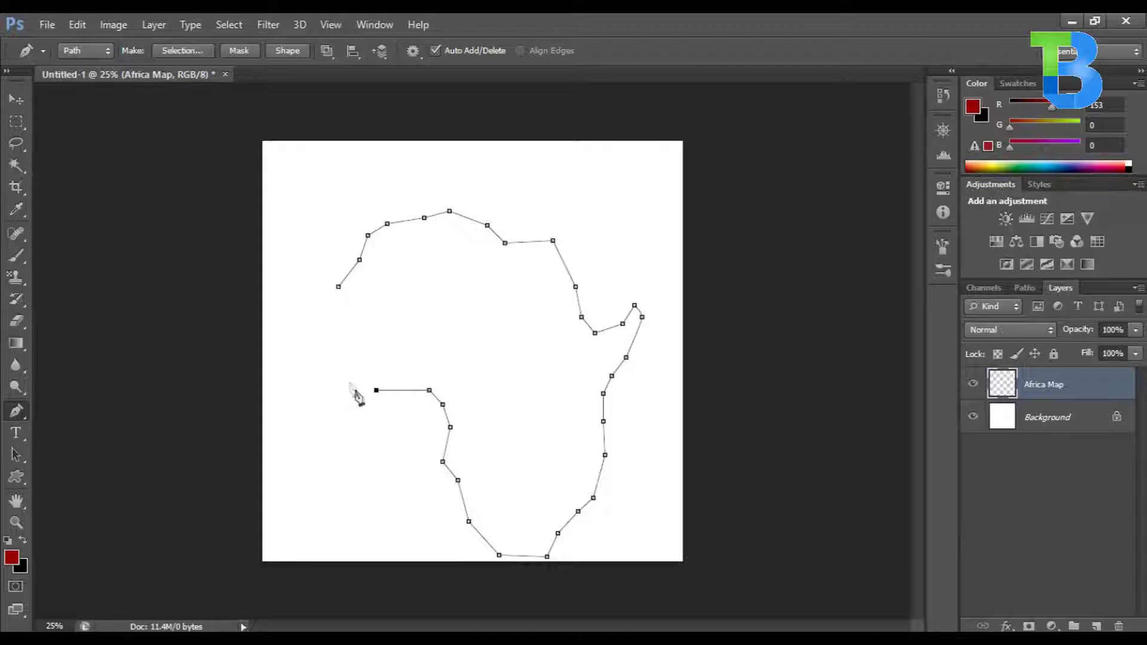
key("ctrl+z")
left_click(385, 395)
left_click(359, 405)
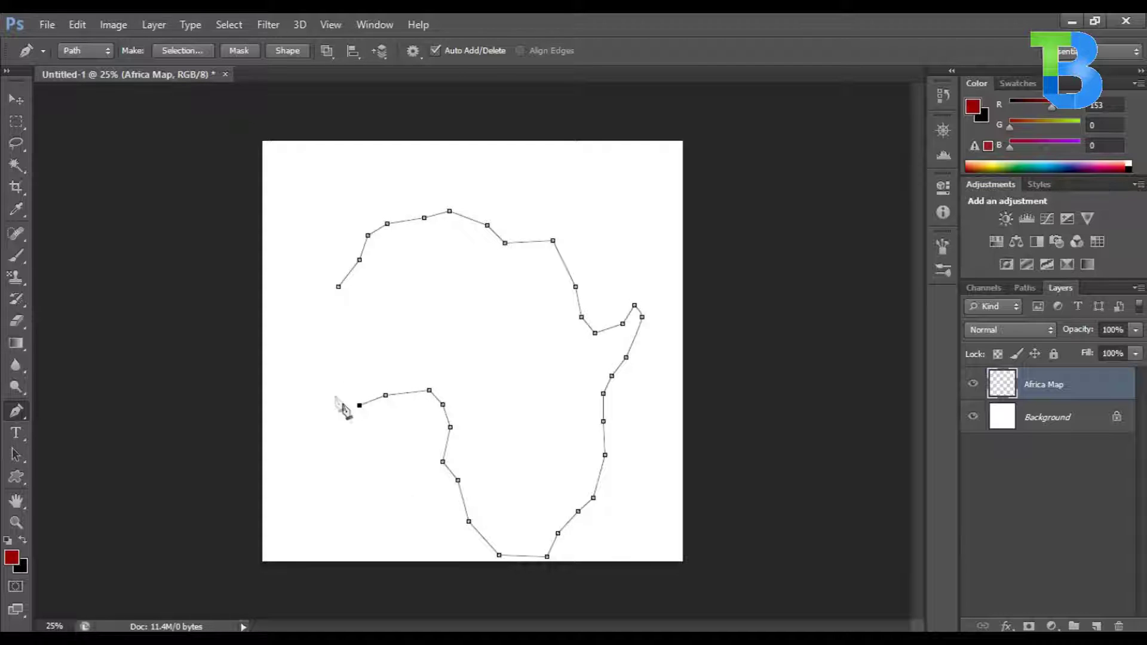
Step: Trace West Africa's bulge back north and close the path on the starting anchor
left_click(335, 395)
left_click(322, 377)
left_click(310, 357)
left_click(301, 337)
left_click(310, 315)
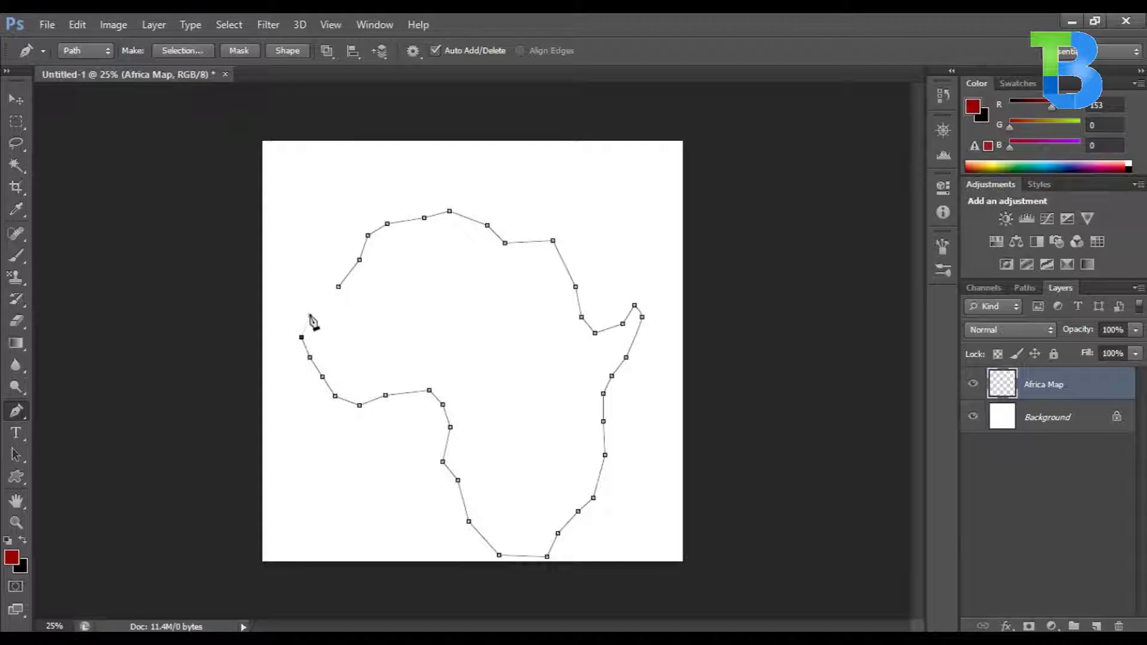
left_click(320, 299)
left_click(338, 286)
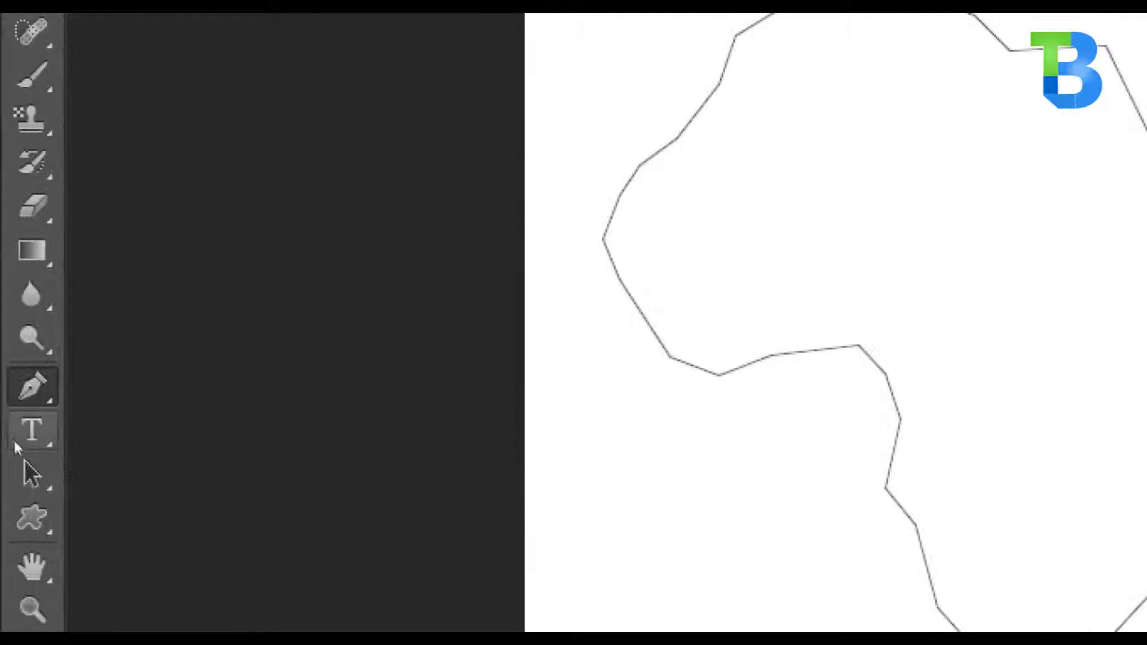
Step: Move the whole Africa path up and left with the Path Selection Tool
left_click(14, 448)
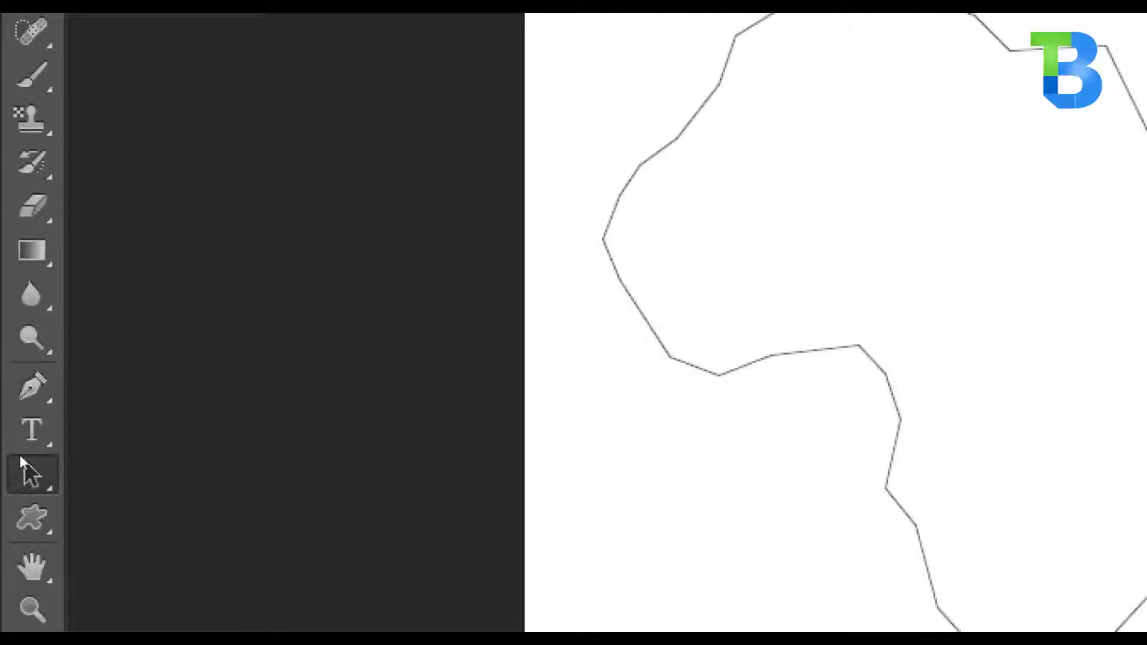
left_click(20, 455)
left_click(48, 453)
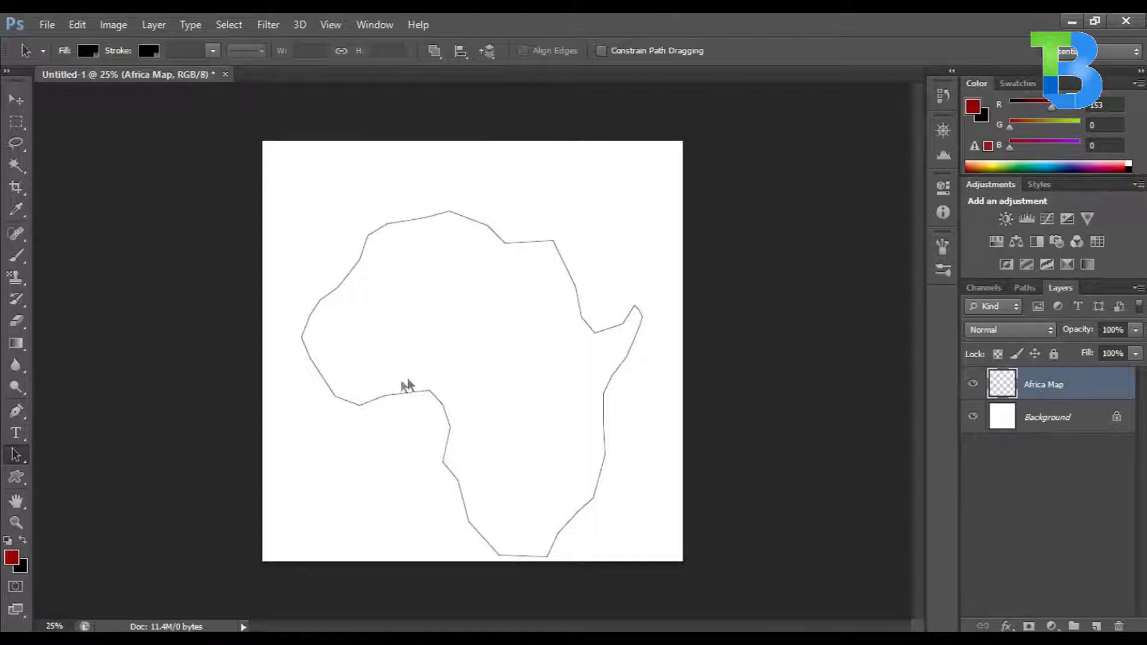
left_click(409, 391)
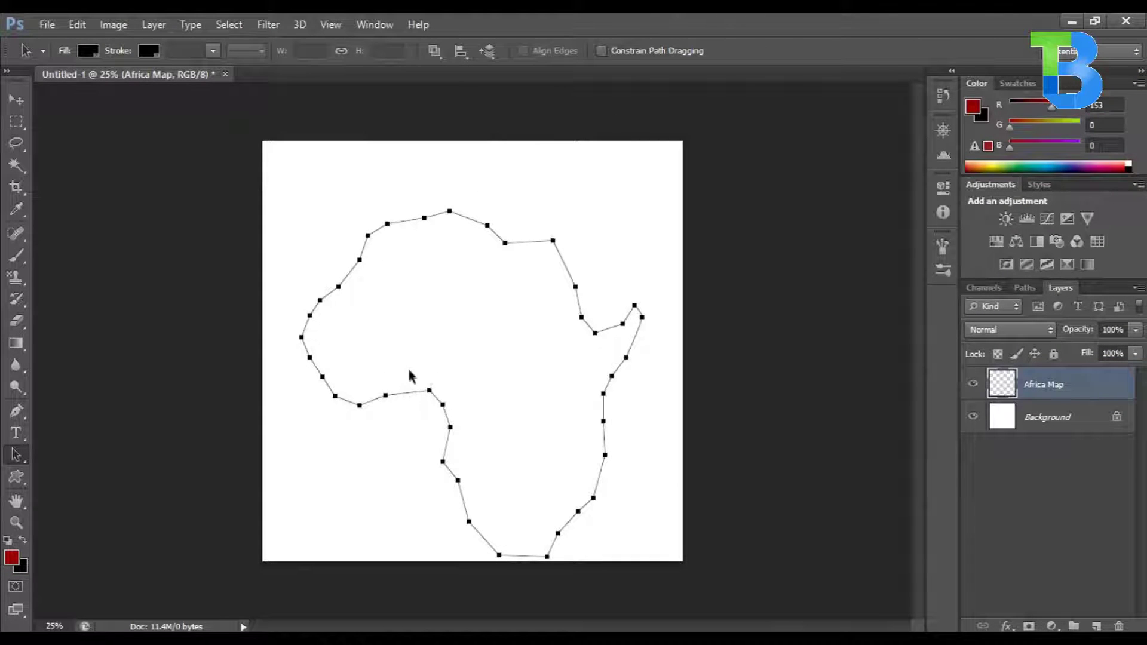
left_click_drag(409, 370, 396, 337)
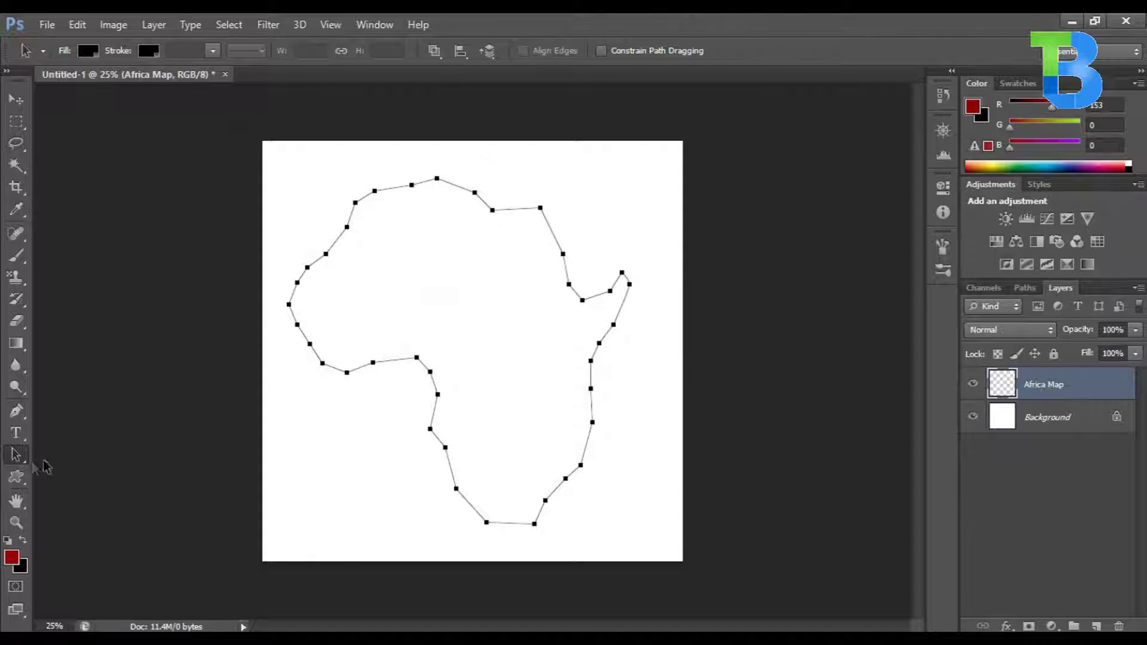
Step: Switch to the Direct Selection Tool for editing individual anchors
left_click(16, 459)
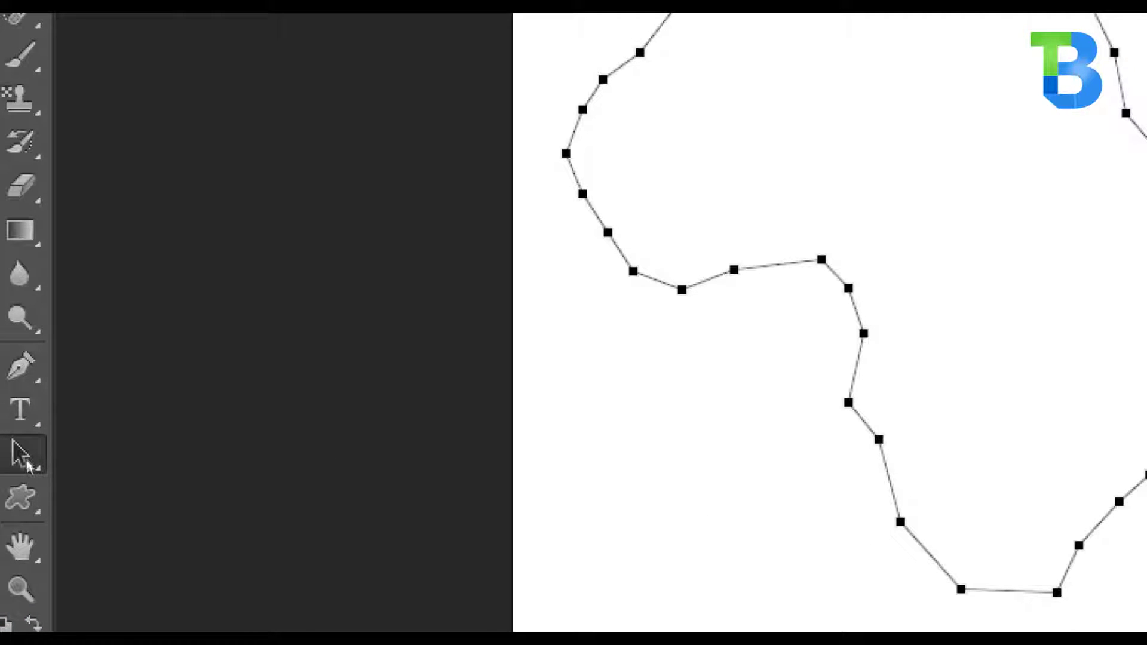
left_click(16, 457)
left_click(79, 476)
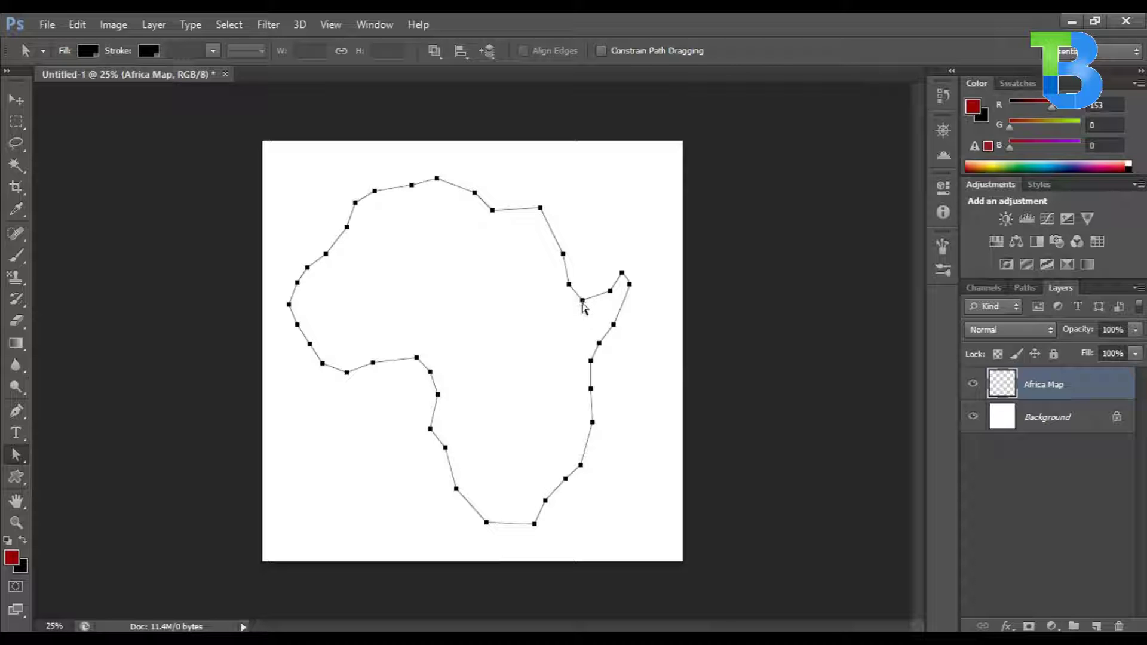
Step: Raise the Horn of Africa notch anchors and drag the southern tip anchor lower
left_click_drag(582, 304, 575, 296)
left_click(633, 302)
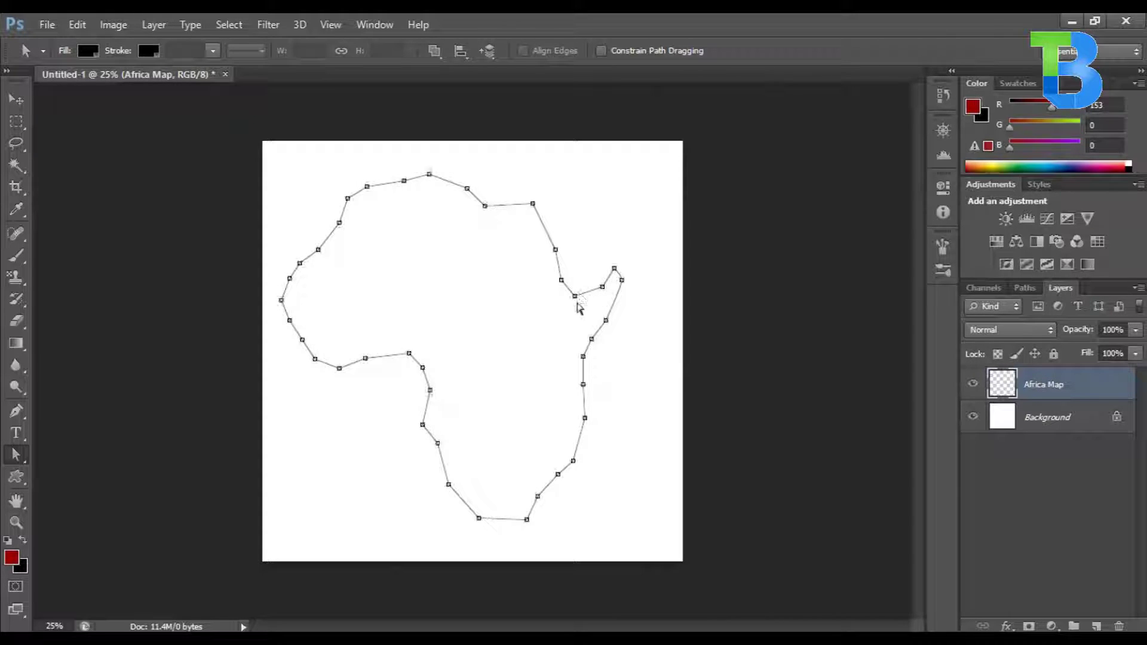
left_click_drag(576, 300, 548, 231)
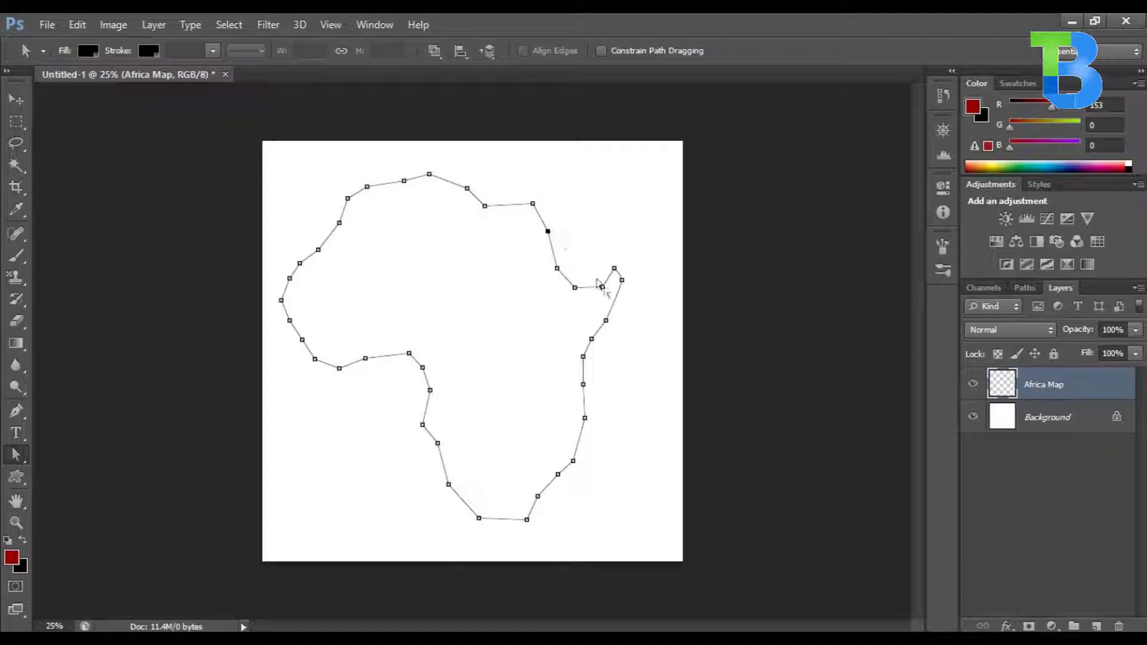
left_click_drag(601, 285, 597, 279)
left_click_drag(526, 518, 477, 529)
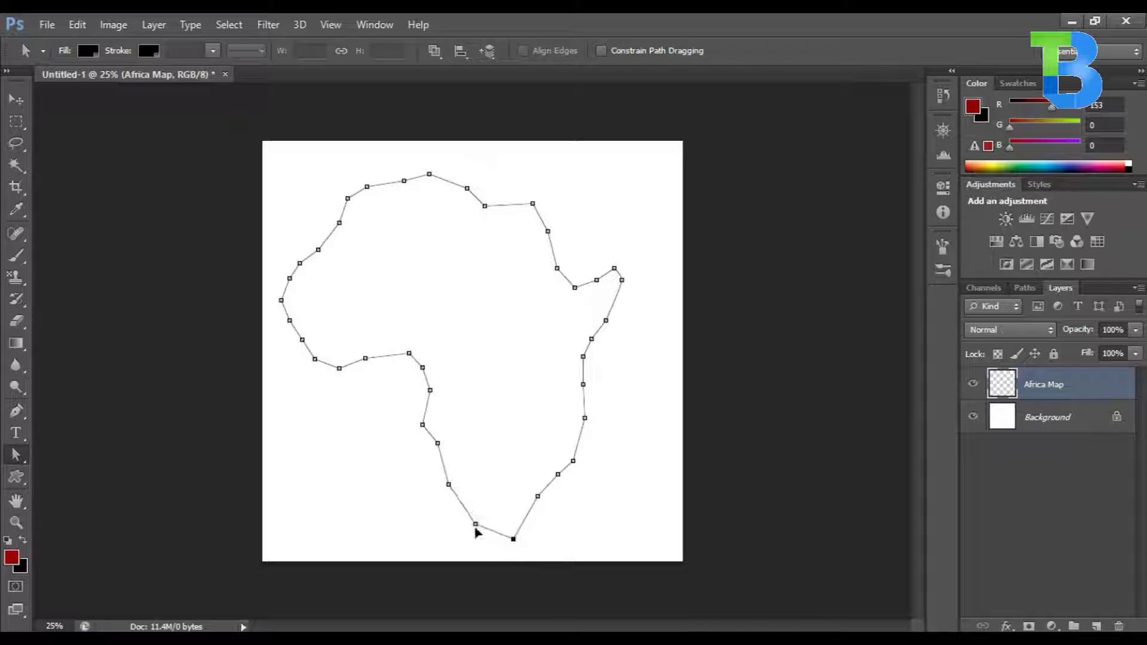
left_click(448, 486)
Step: Undo the accidental black fill and show the Africa path's anchors again
key("ctrl+BackSpace")
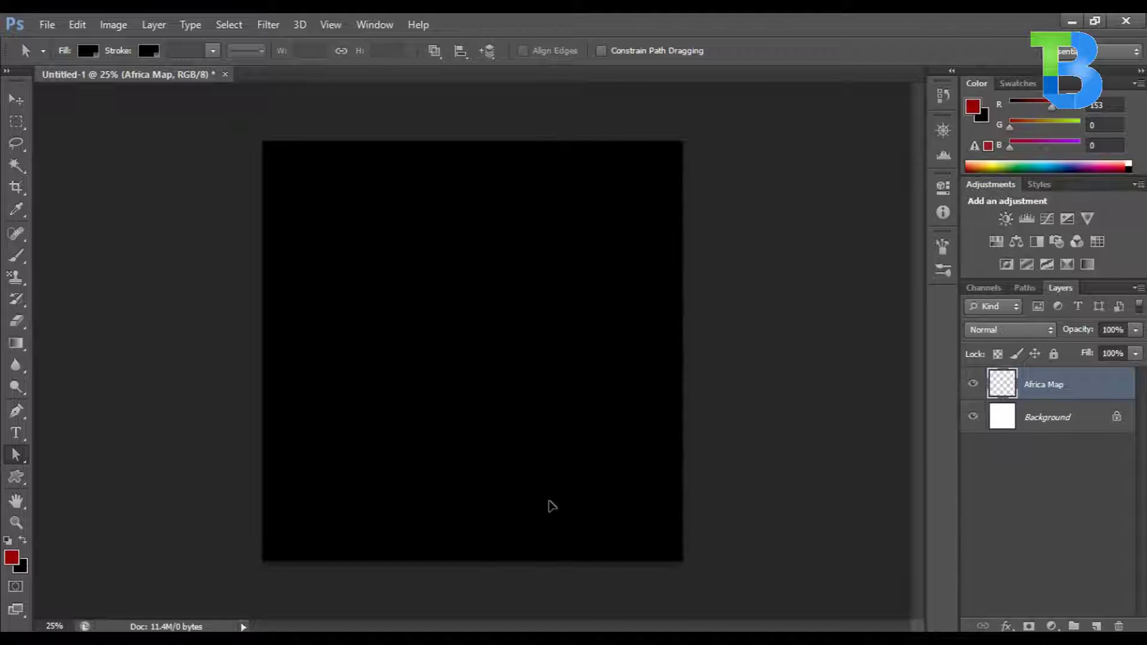
key("ctrl+z")
left_click(572, 464)
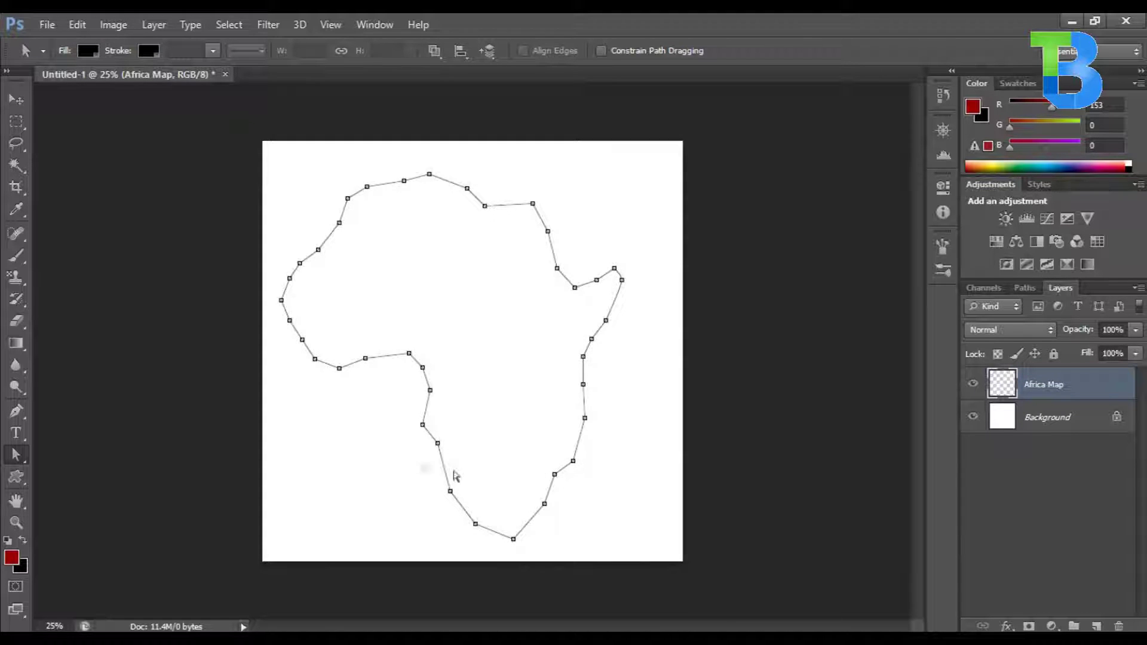
Step: Reposition the west-coast, western-bulge and southwest-coast anchors for a flatter coastline
left_click(315, 359)
left_click_drag(365, 360, 308, 361)
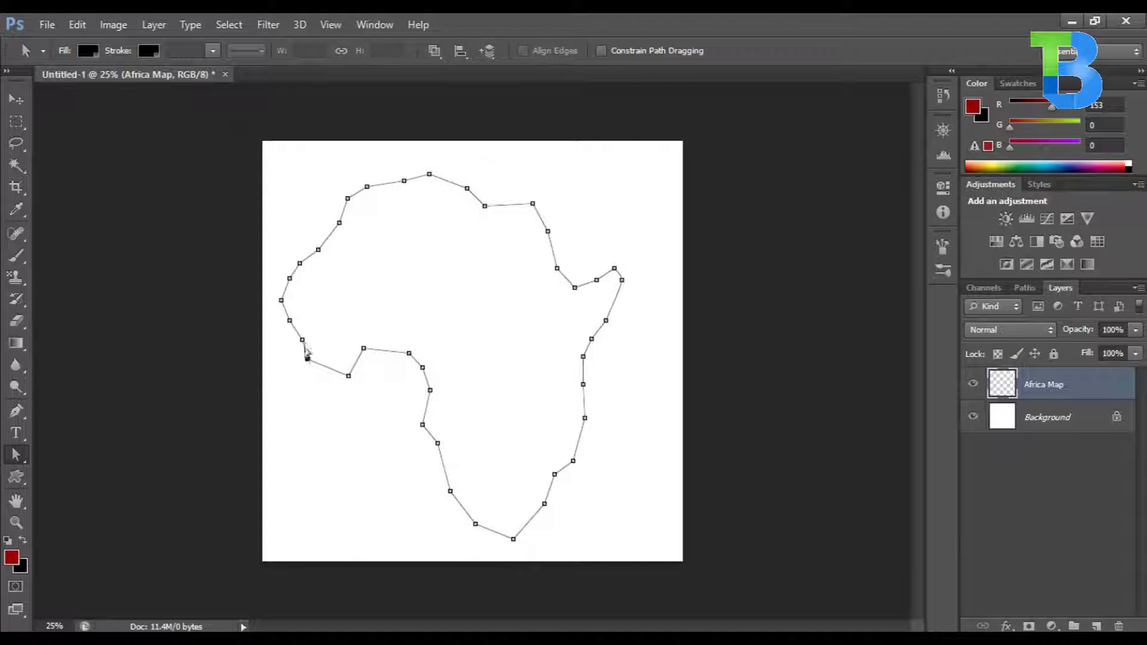
left_click(302, 340)
left_click_drag(437, 443, 447, 442)
left_click_drag(453, 493, 459, 493)
left_click_drag(348, 375, 368, 354)
left_click(408, 361)
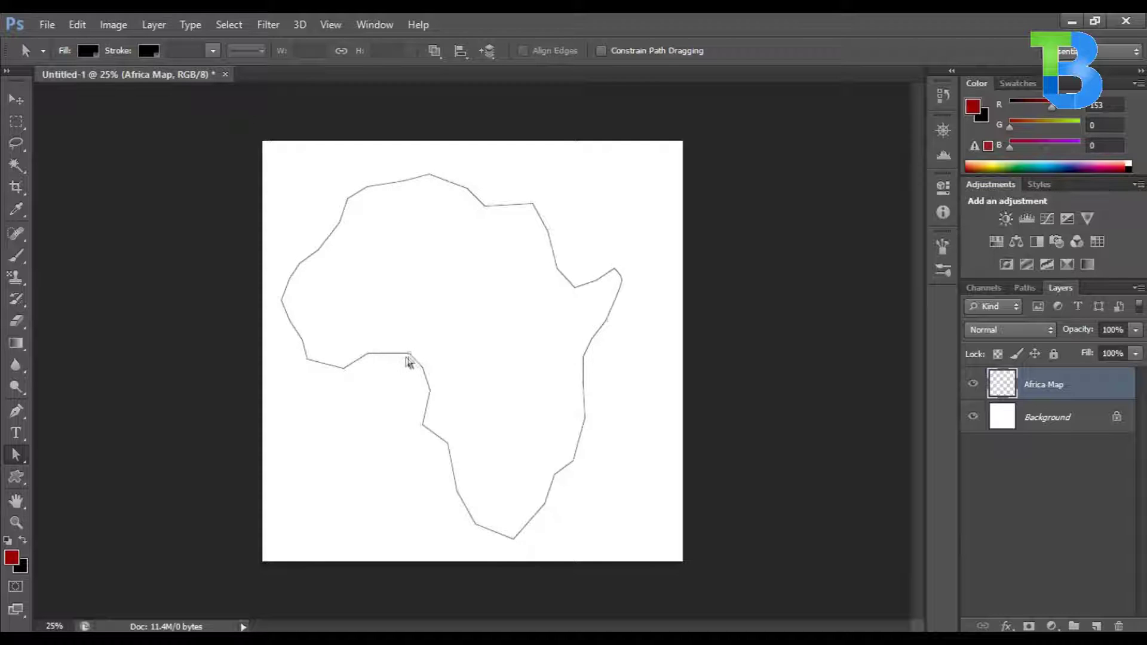
left_click(413, 359)
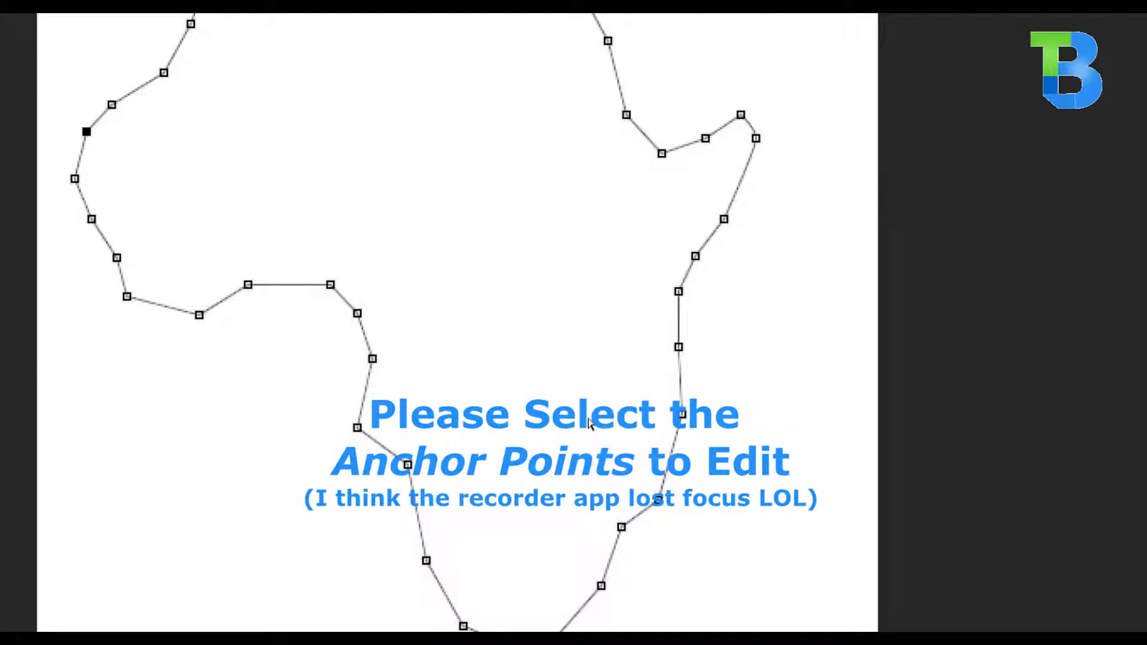
Step: Shift an east-coast anchor right and nudge the southeast-coast anchors up and left with arrow keys
left_click(661, 407)
left_click_drag(661, 408, 678, 411)
left_click(621, 526)
key("Left")
key("Left")
key("Left")
key("Up")
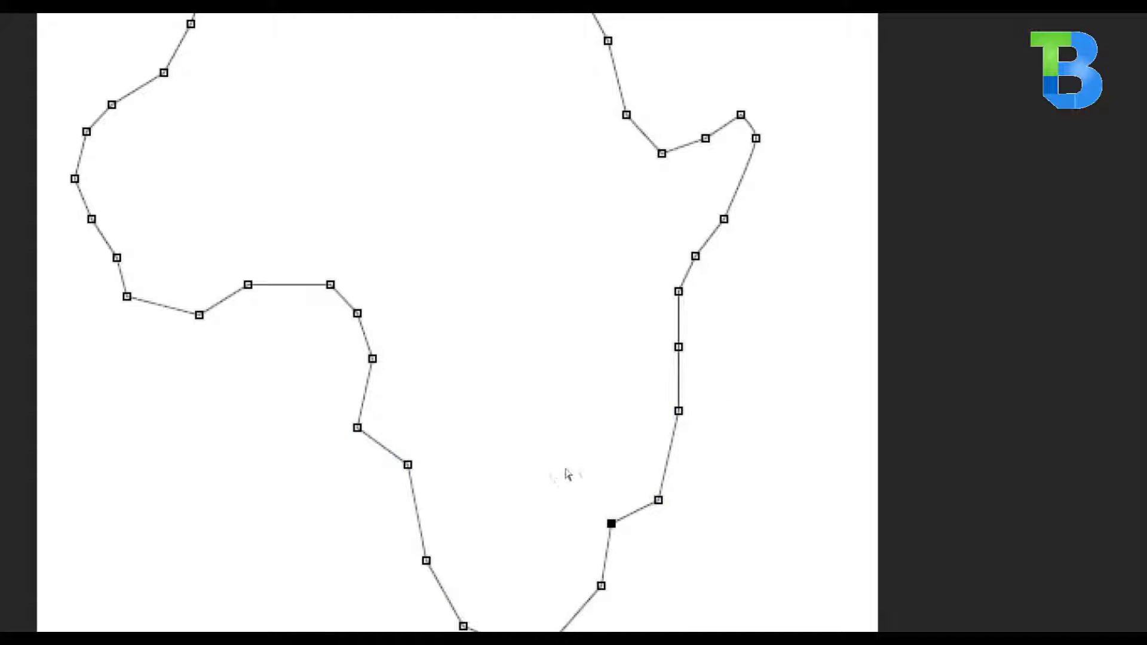
key("Tab")
key("Left")
key("Left")
key("Left")
key("Up")
key("Up")
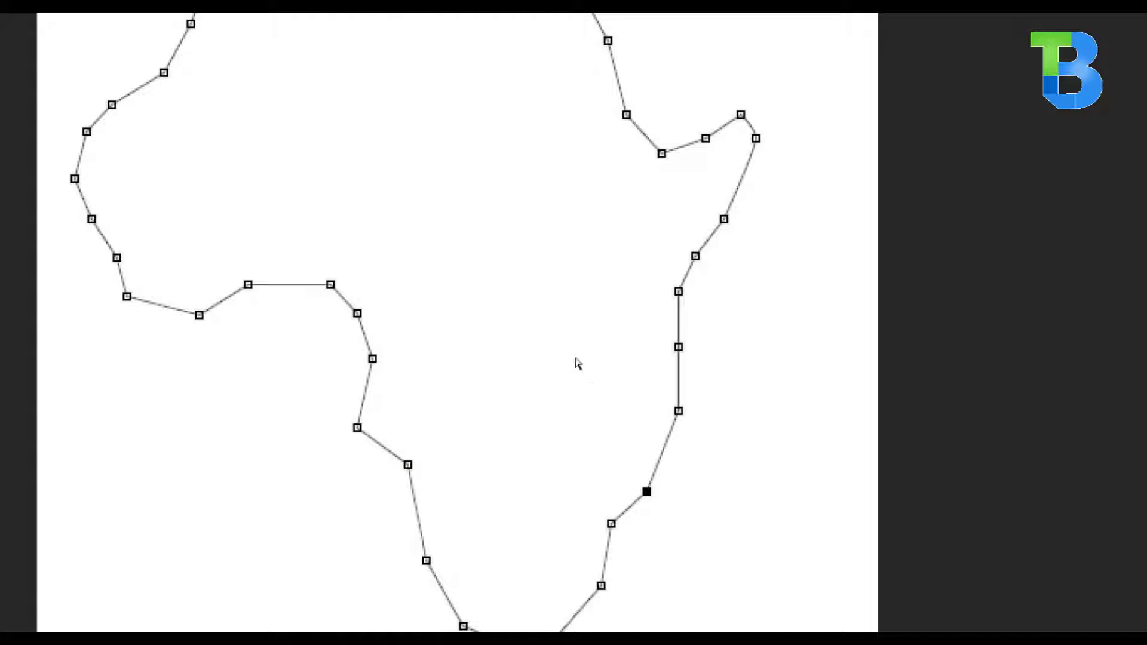
key("Tab")
key("Tab")
key("Left")
key("Left")
key("Left")
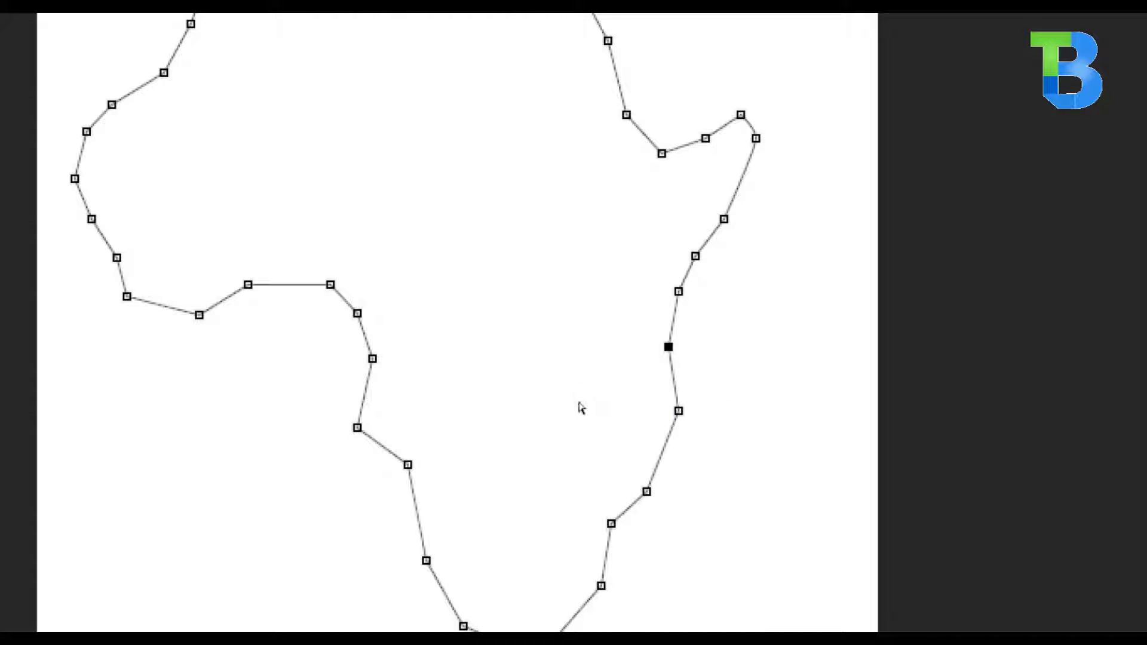
key("Left")
key("Left")
key("Left")
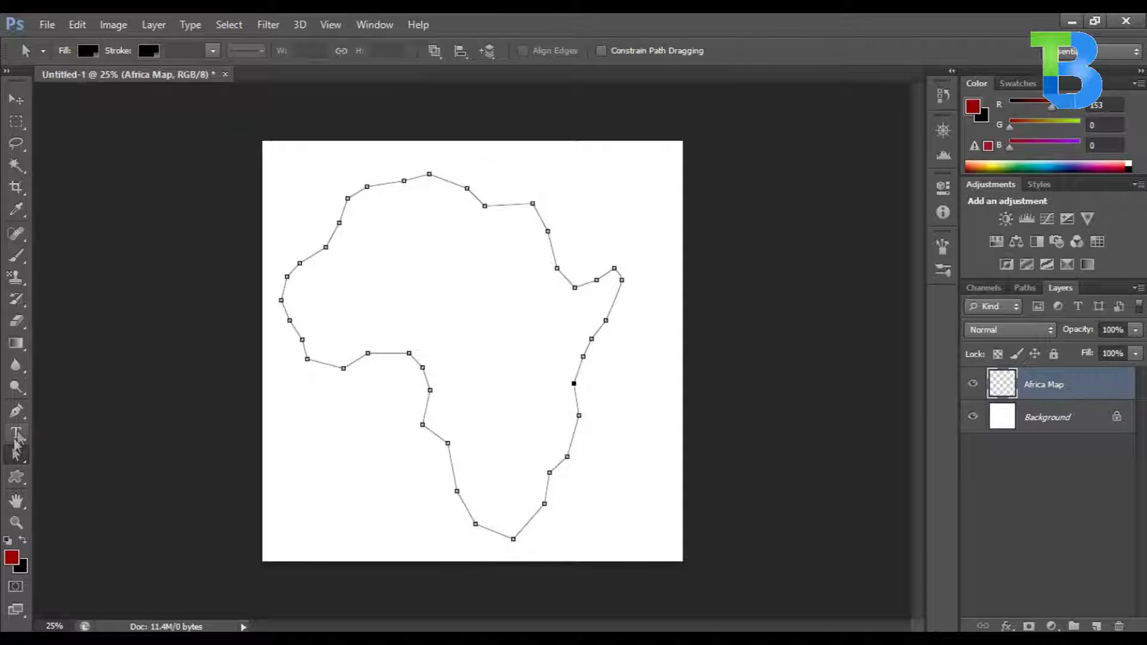
Step: With the Pen Tool, trace Madagascar from its west side around the southern end and up the east side
left_click(16, 411)
left_click(39, 416)
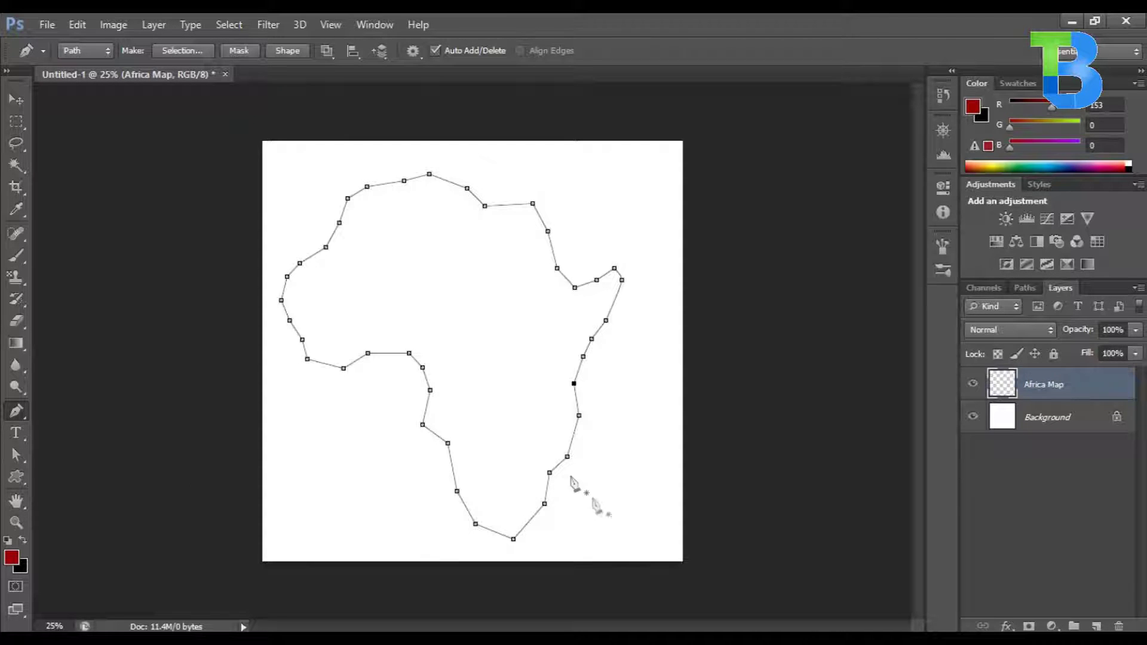
left_click(599, 471)
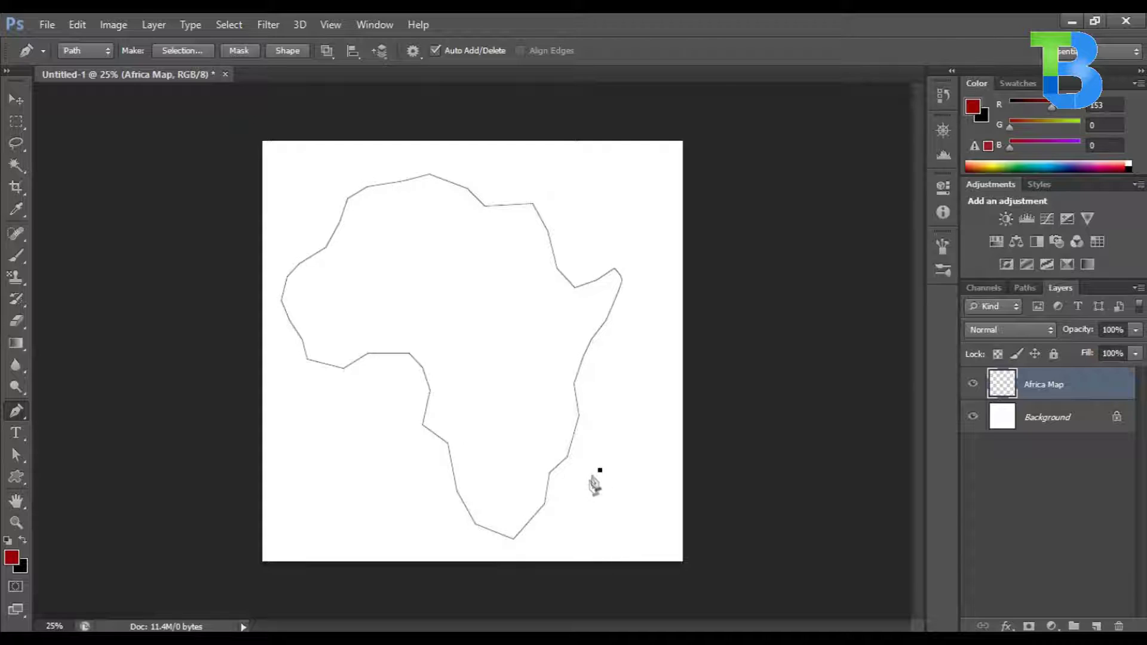
left_click(586, 488)
left_click(580, 502)
left_click(583, 524)
left_click(599, 524)
left_click(612, 510)
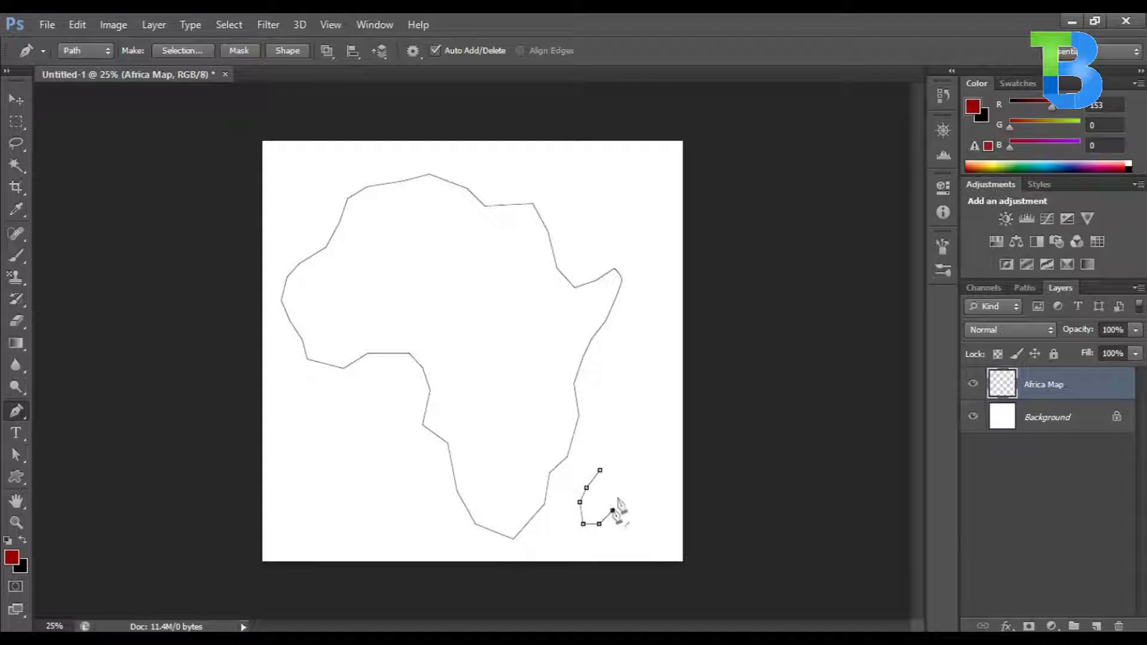
left_click(626, 466)
Step: Place Madagascar's northern tip, trace its west side down, and close the path
left_click(632, 440)
left_click(634, 408)
left_click(613, 419)
left_click(608, 445)
left_click(601, 457)
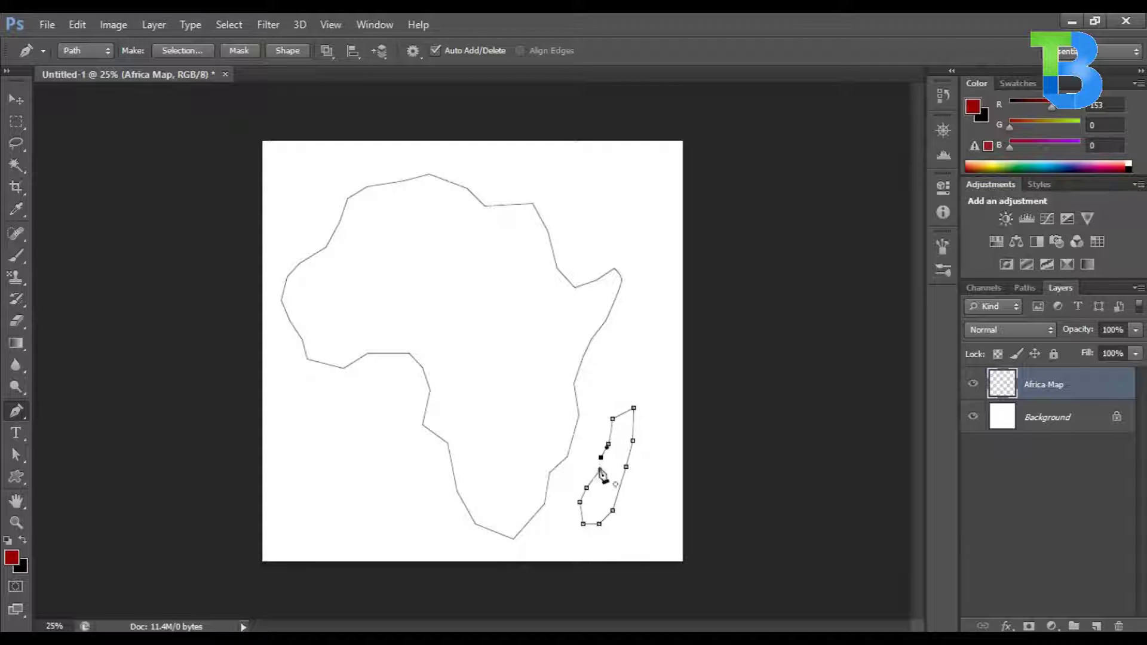
left_click(600, 470)
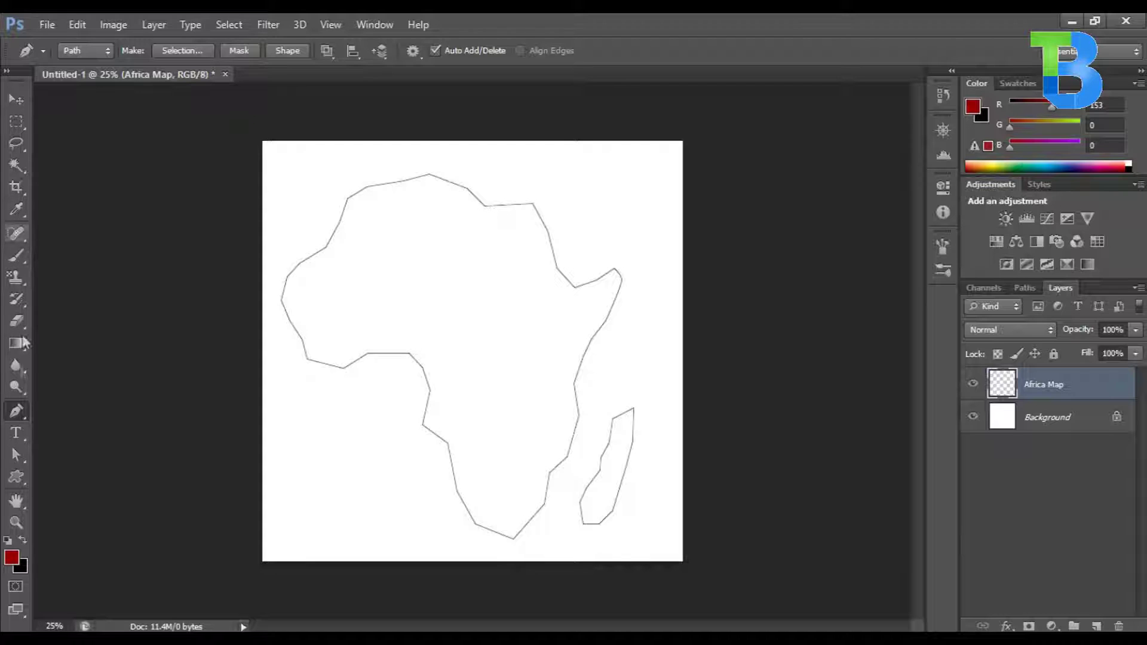
Step: Drag Madagascar's anchors with Direct Selection to slim the island and angle it southwest
left_click(23, 461)
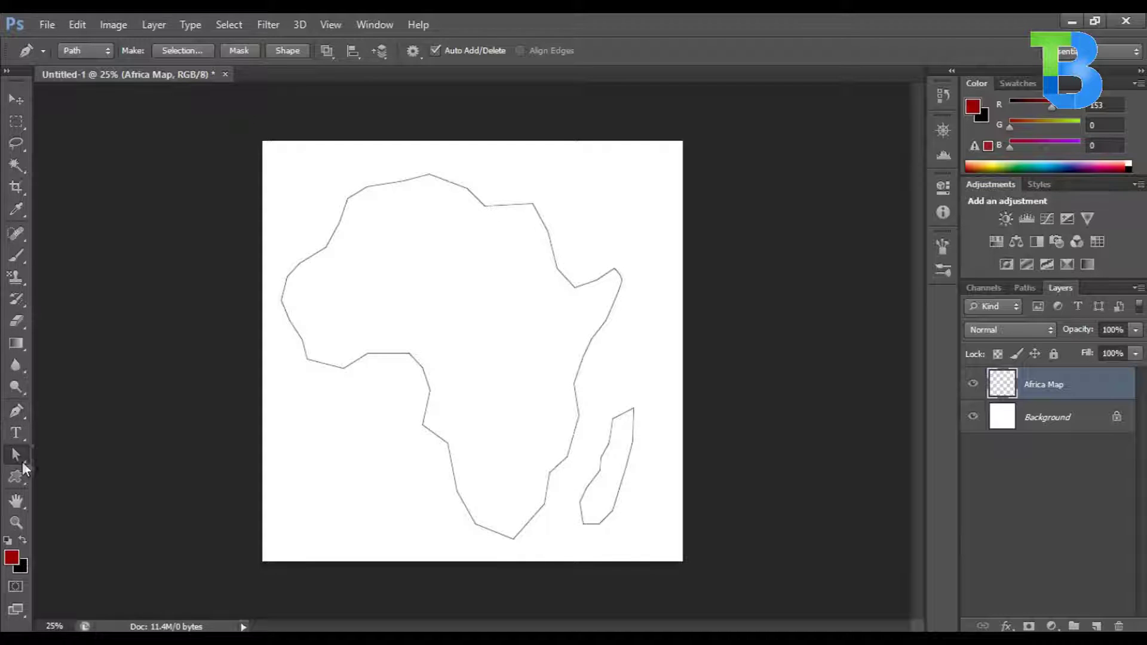
left_click(625, 477)
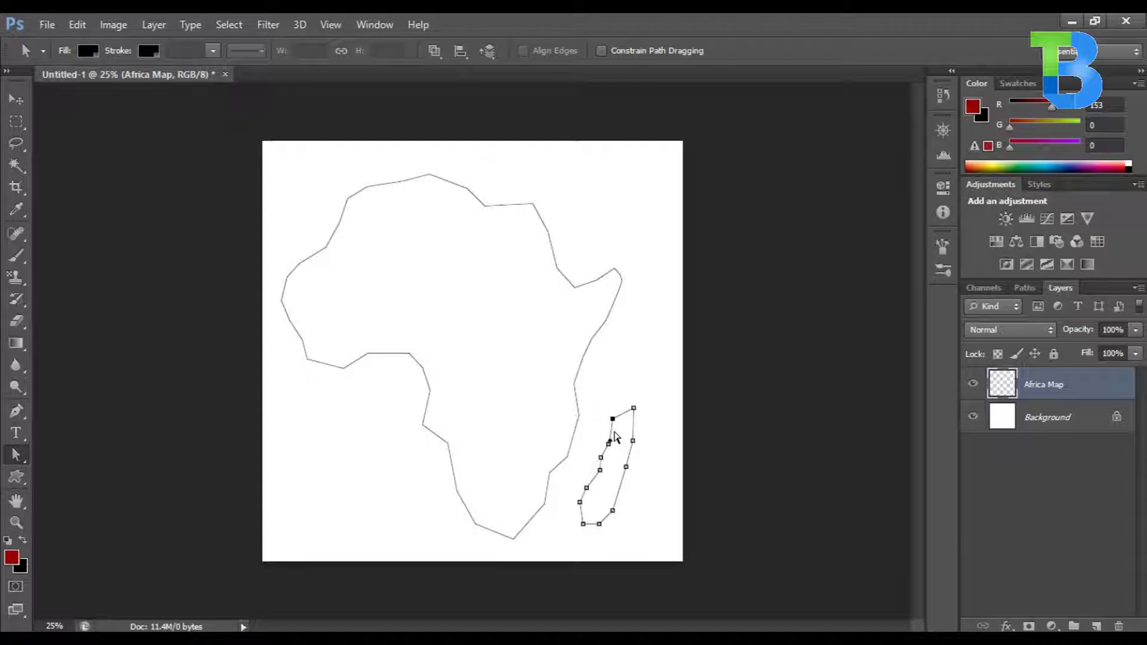
mouse_move(600, 459)
left_mouse_down()
mouse_move(592, 453)
mouse_move(590, 472)
mouse_move(595, 442)
mouse_move(609, 441)
left_mouse_up()
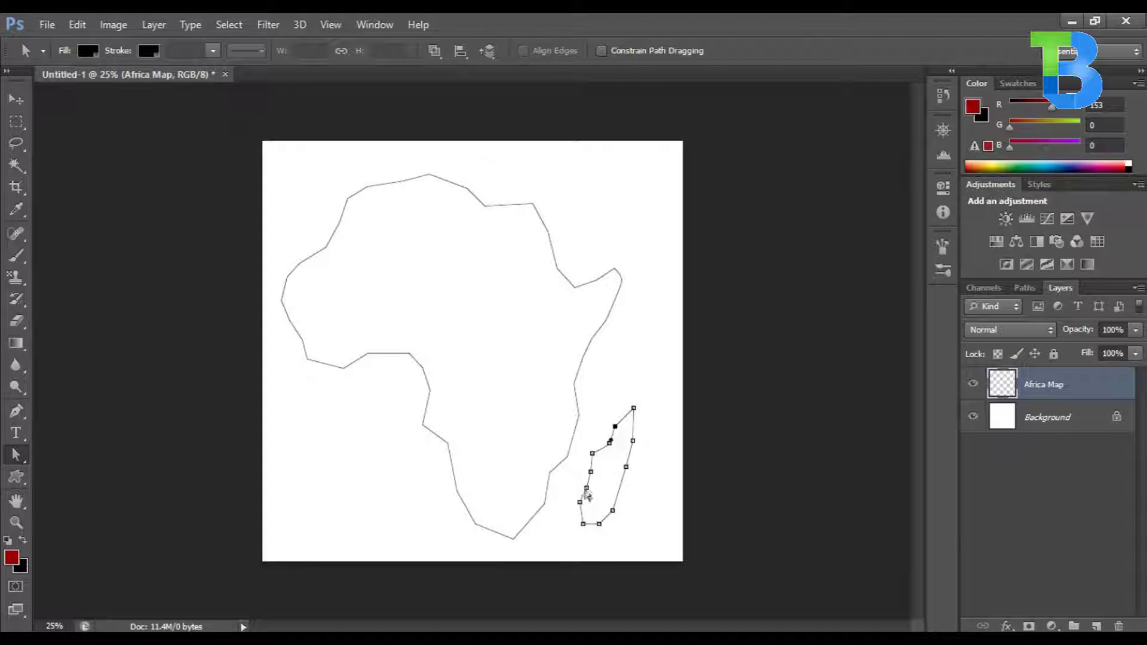
left_click_drag(585, 489, 593, 490)
left_click_drag(590, 472, 632, 475)
mouse_move(633, 443)
left_mouse_down()
mouse_move(624, 449)
mouse_move(635, 446)
mouse_move(630, 424)
left_mouse_up()
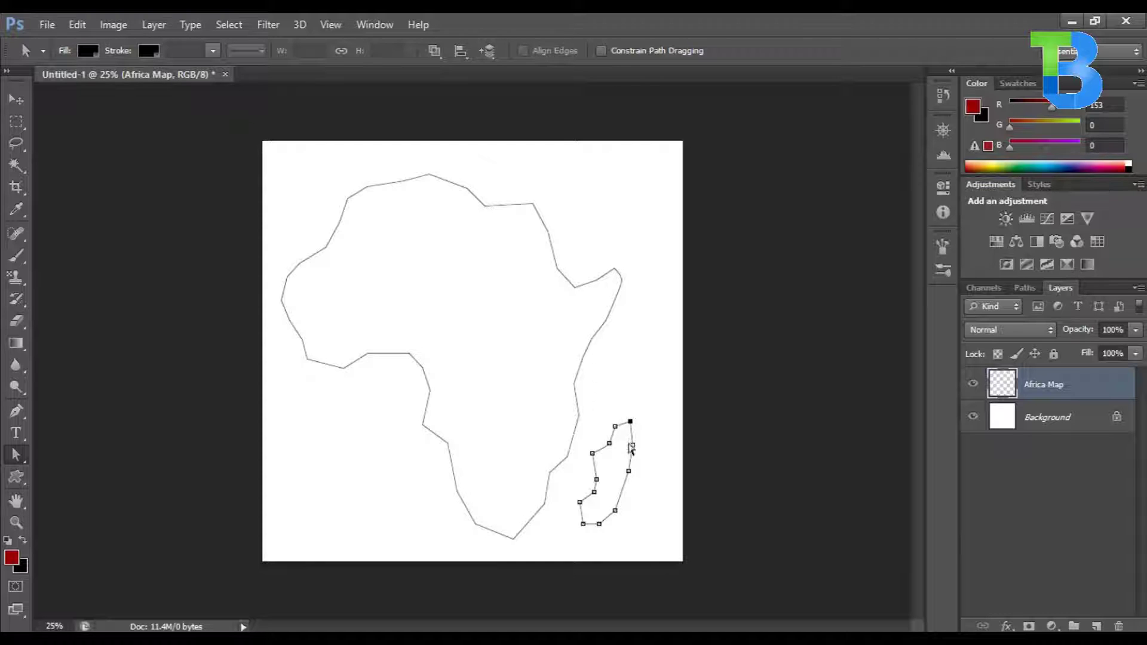
left_click_drag(629, 476, 623, 479)
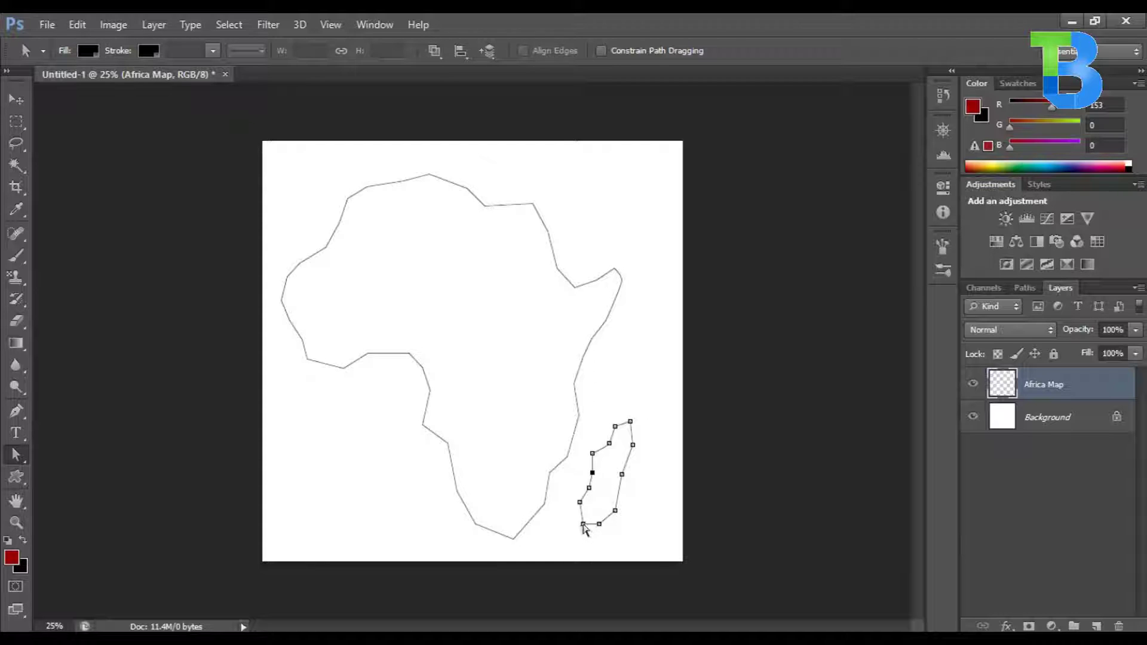
left_click_drag(583, 524, 617, 475)
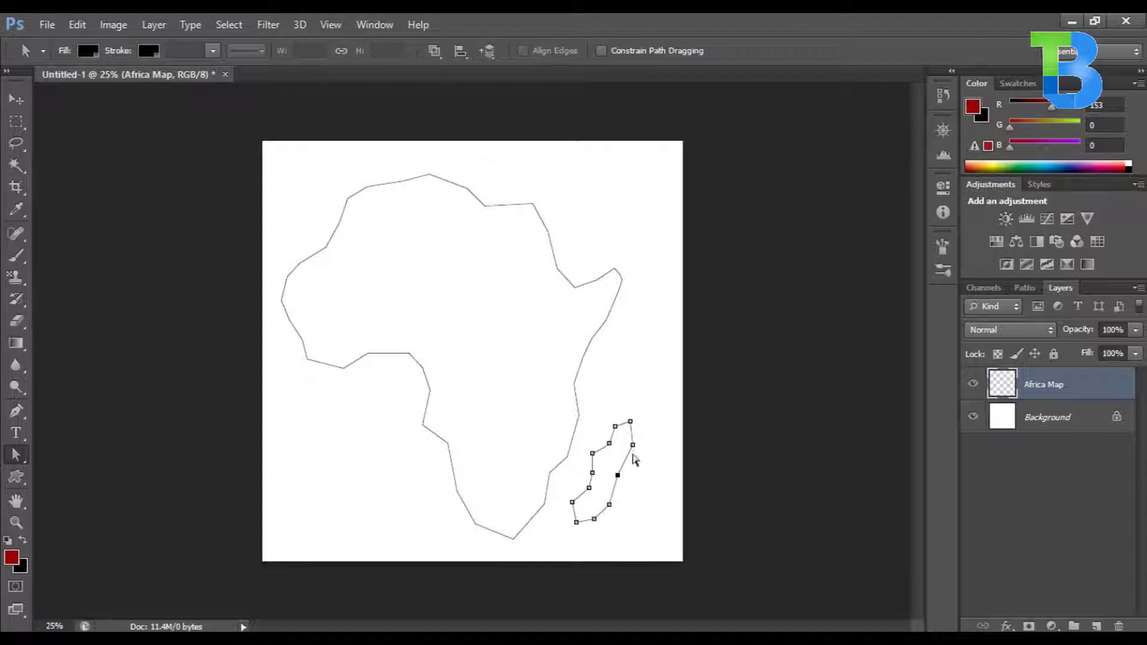